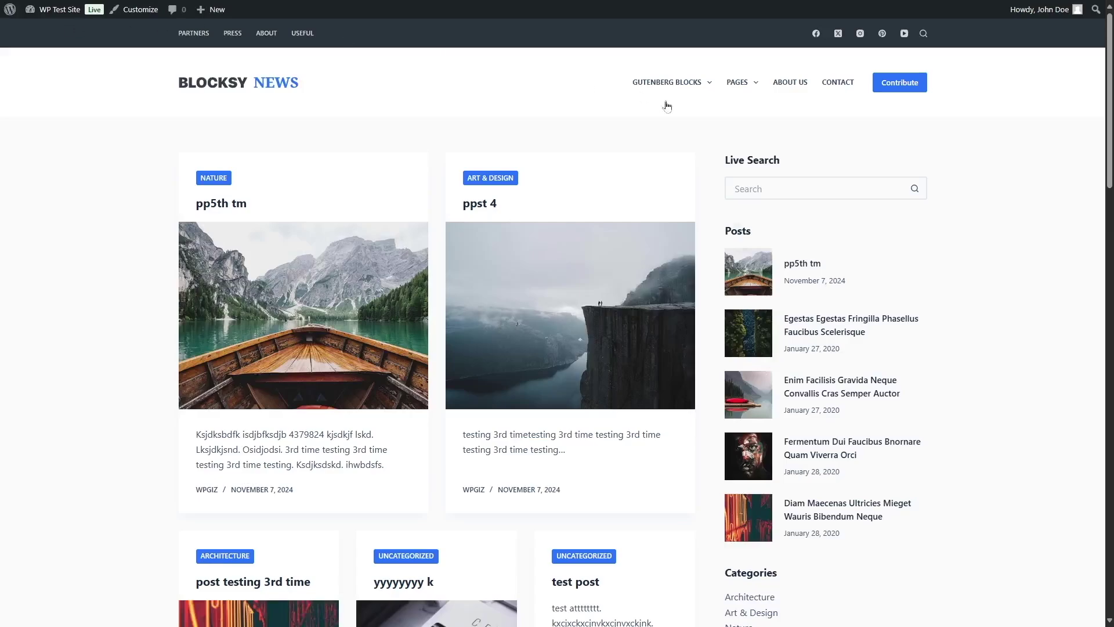
- Go to the site's WordPress dashboard and open the page for adding new plugins
scroll(747, 184, up, 5)
mouse_move(60, 10)
click(58, 30)
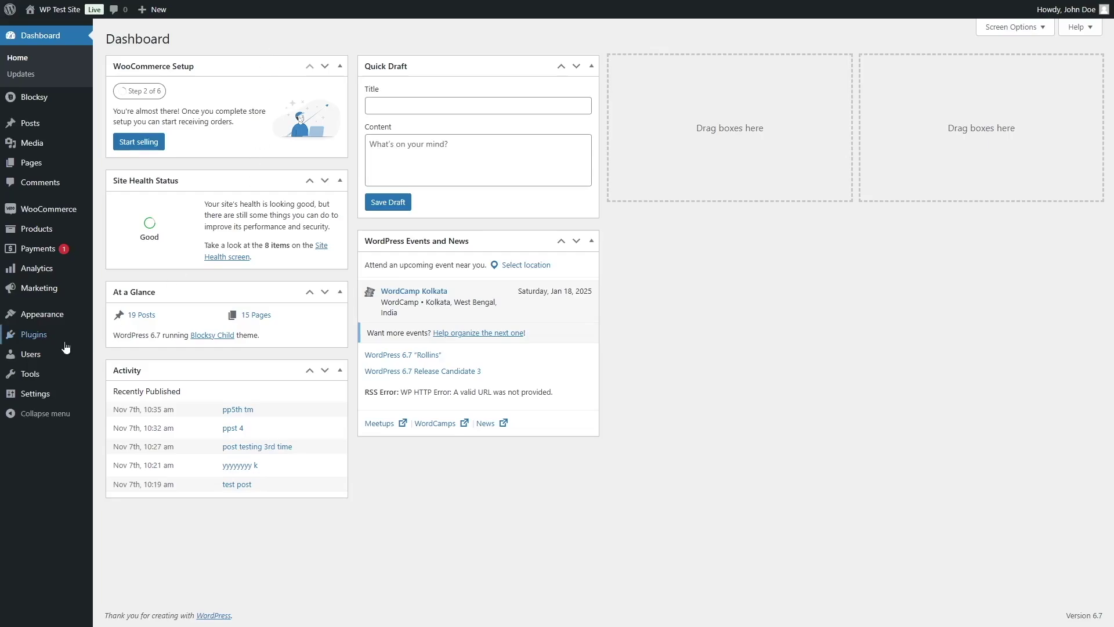
mouse_move(33, 344)
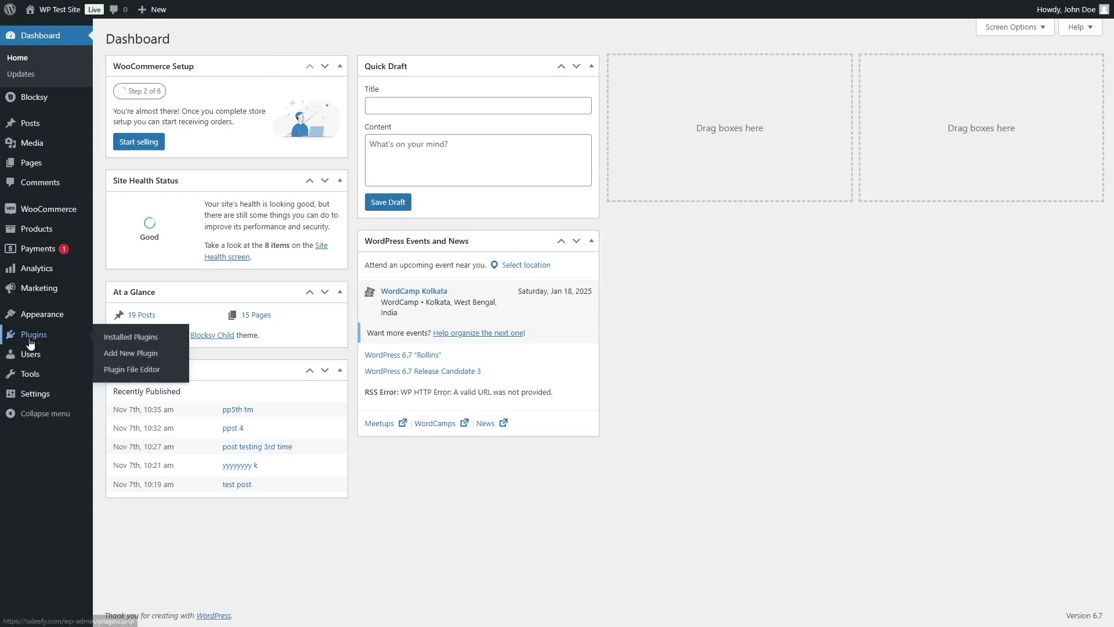
click(114, 354)
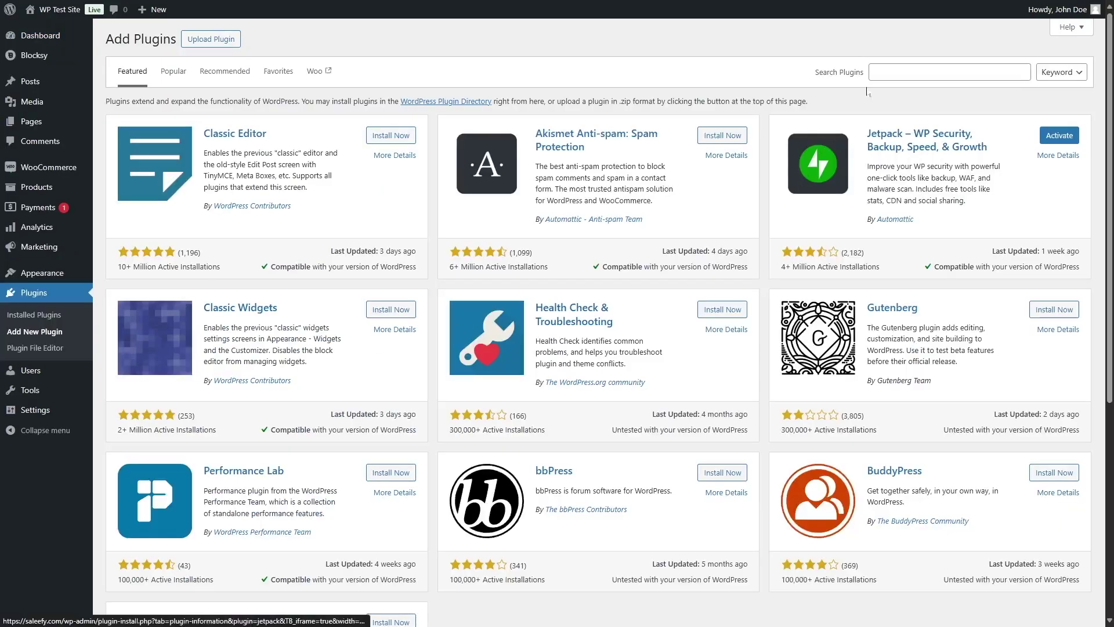
- Search for the Simple Cloudflare Turnstile plugin, then install and activate it
click(888, 73)
text(Simple Cloudflare Turnstile)
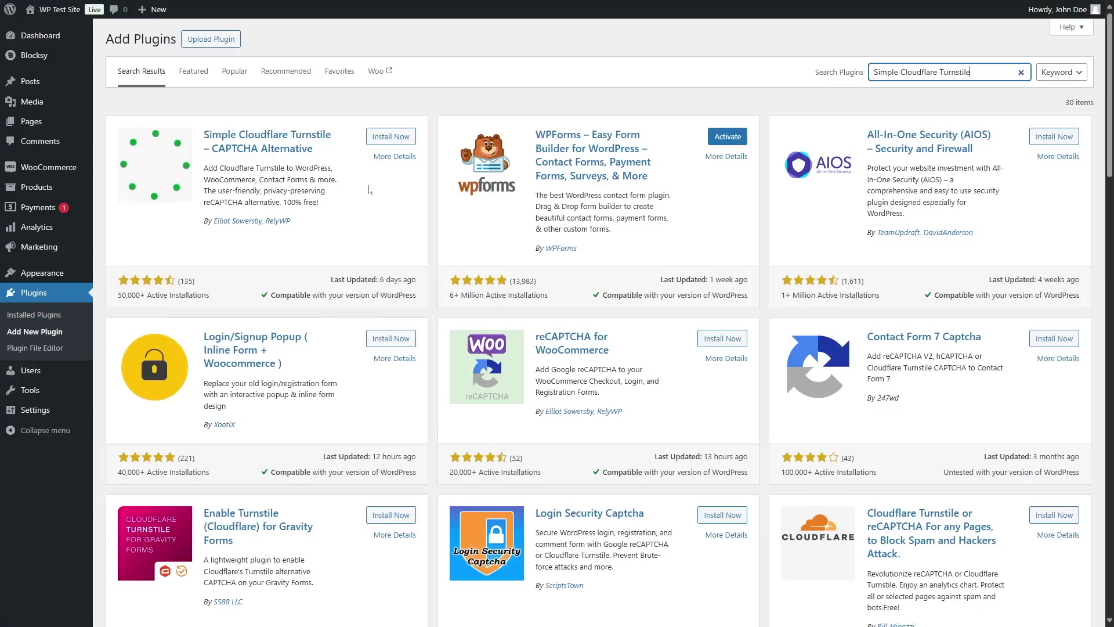
click(390, 136)
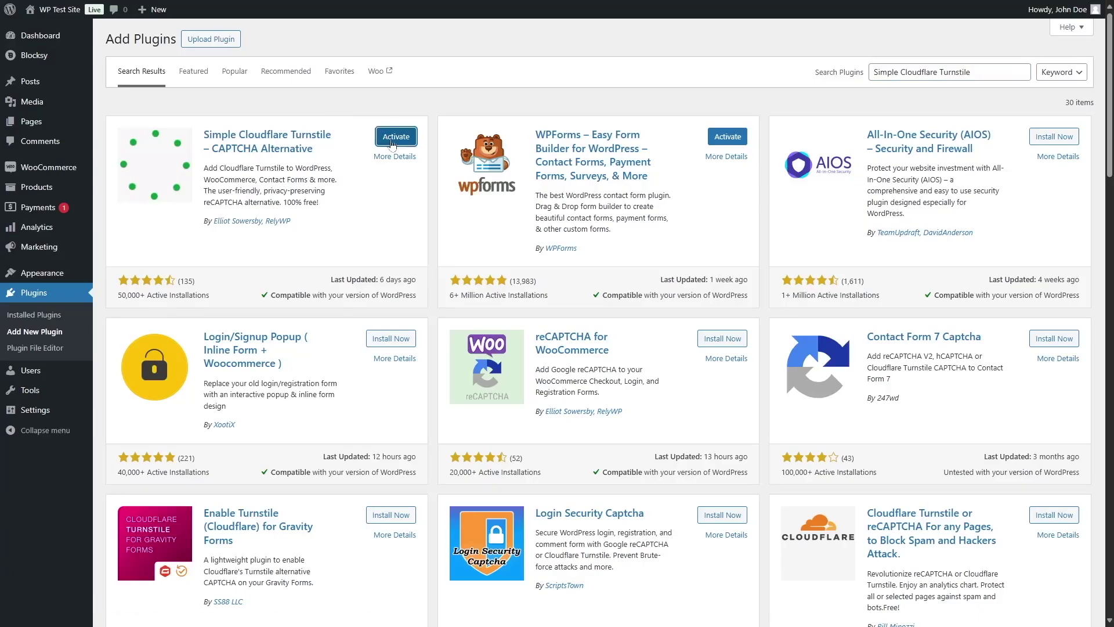
click(392, 141)
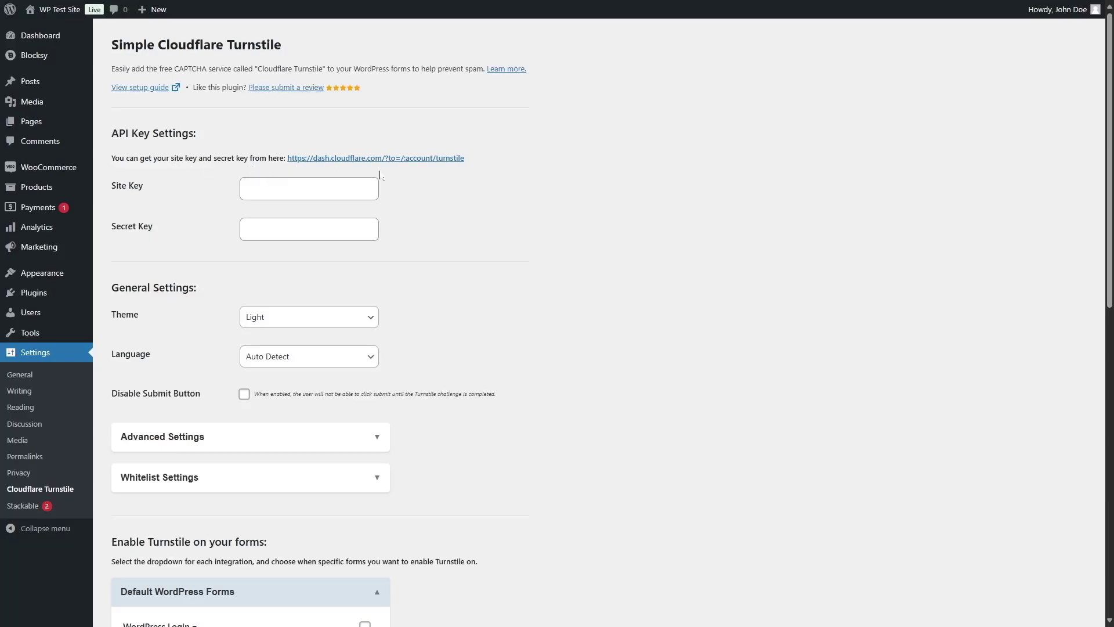
- Follow the plugin's API key link to Cloudflare and sign up with the email address, account password and human verification
click(351, 158)
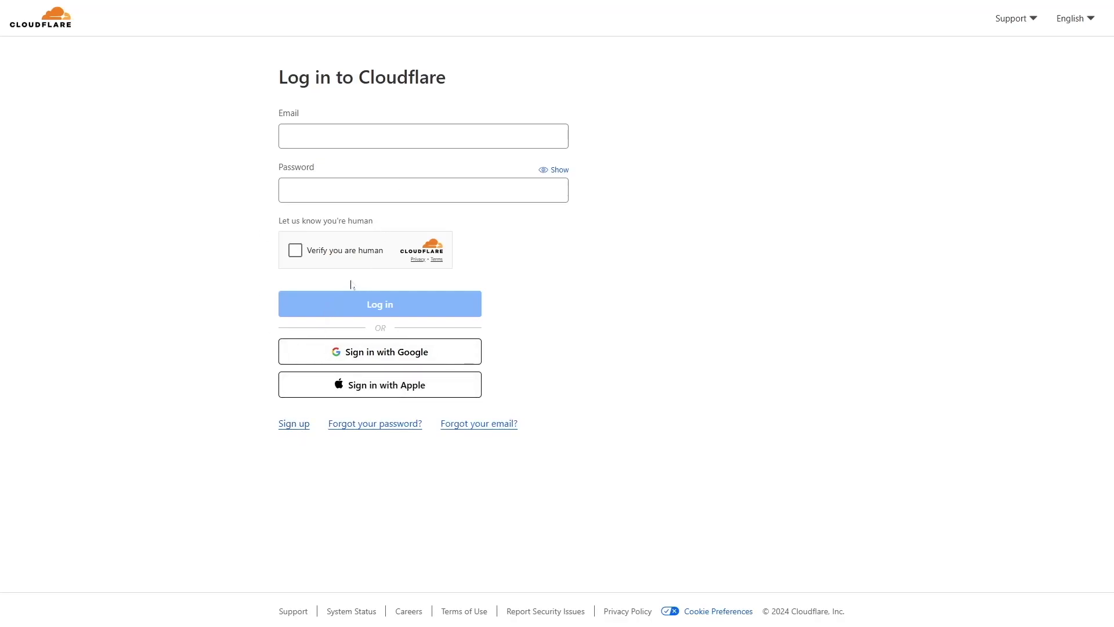
click(289, 424)
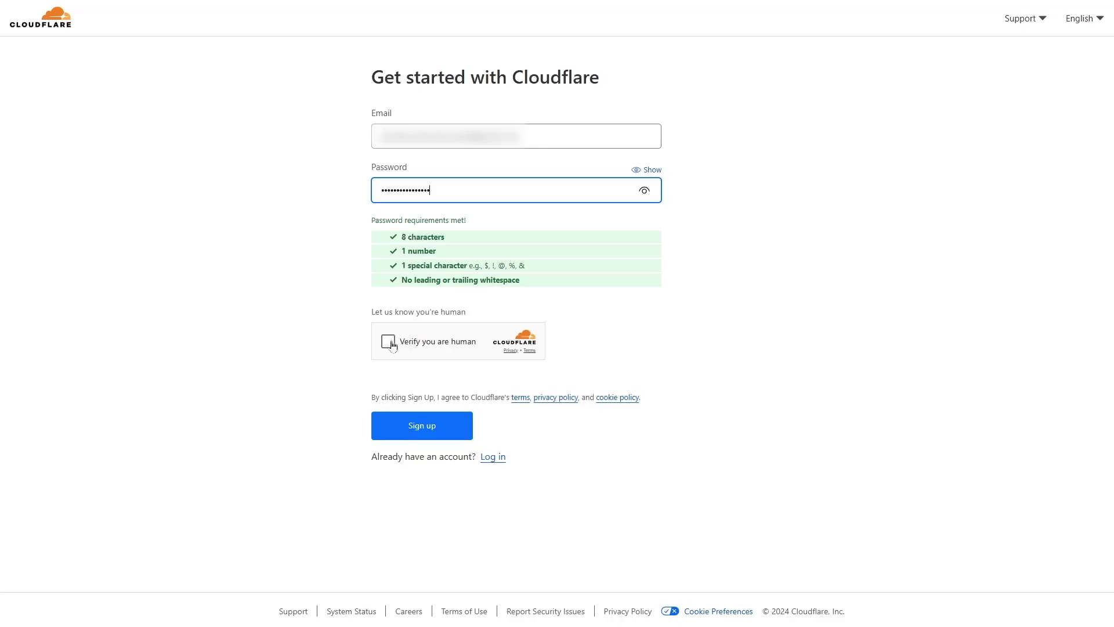
click(411, 343)
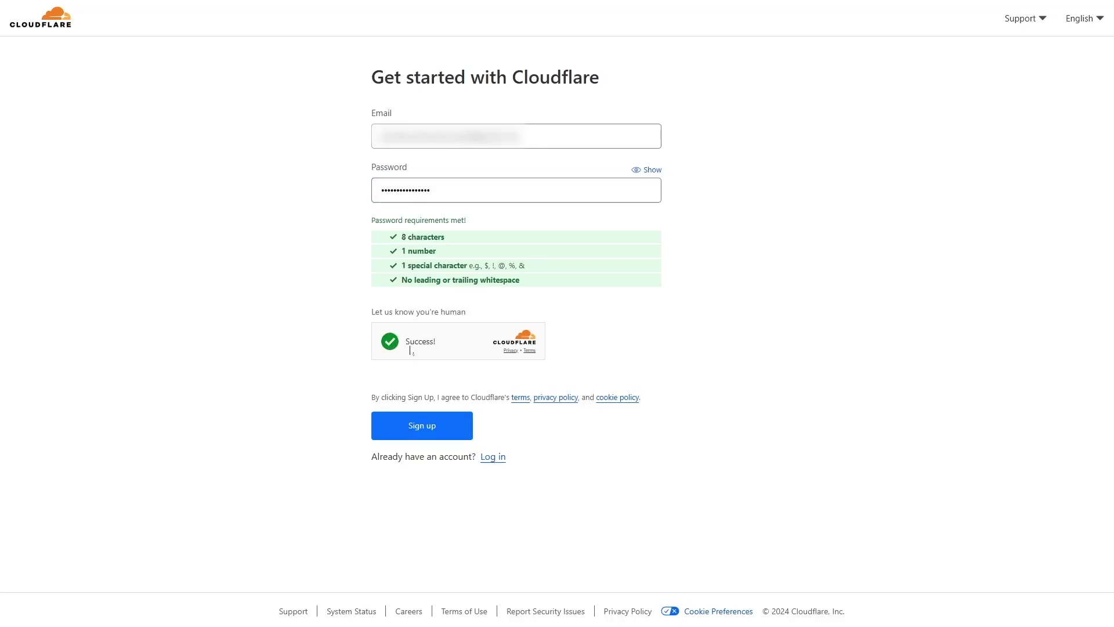
click(422, 437)
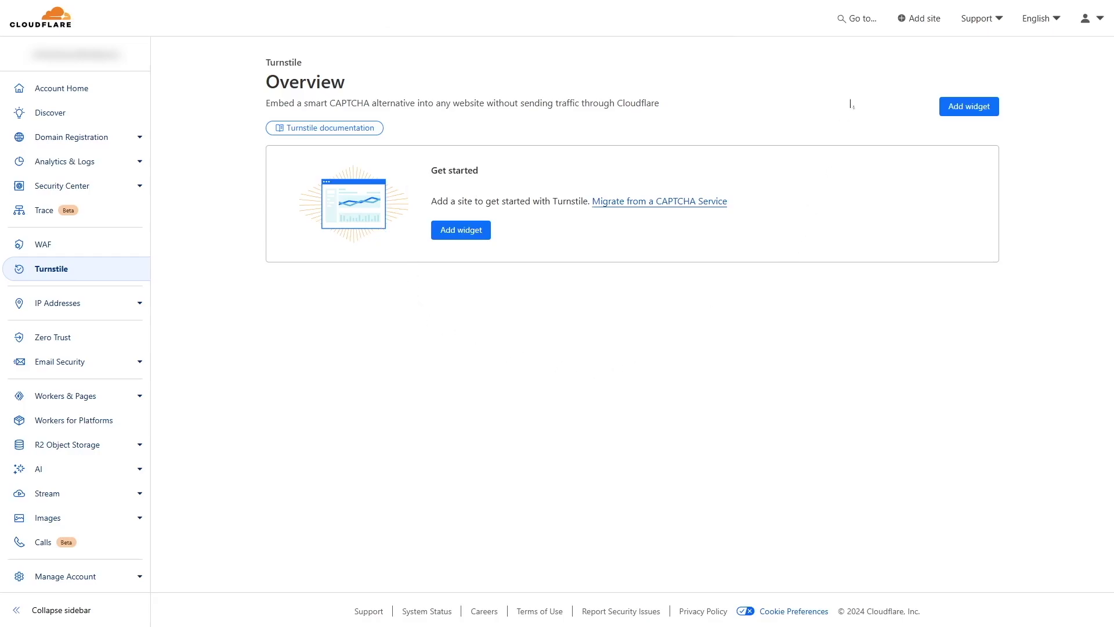
- Add the existing domain saleefy.com to Cloudflare using the quick scan for DNS records
click(926, 22)
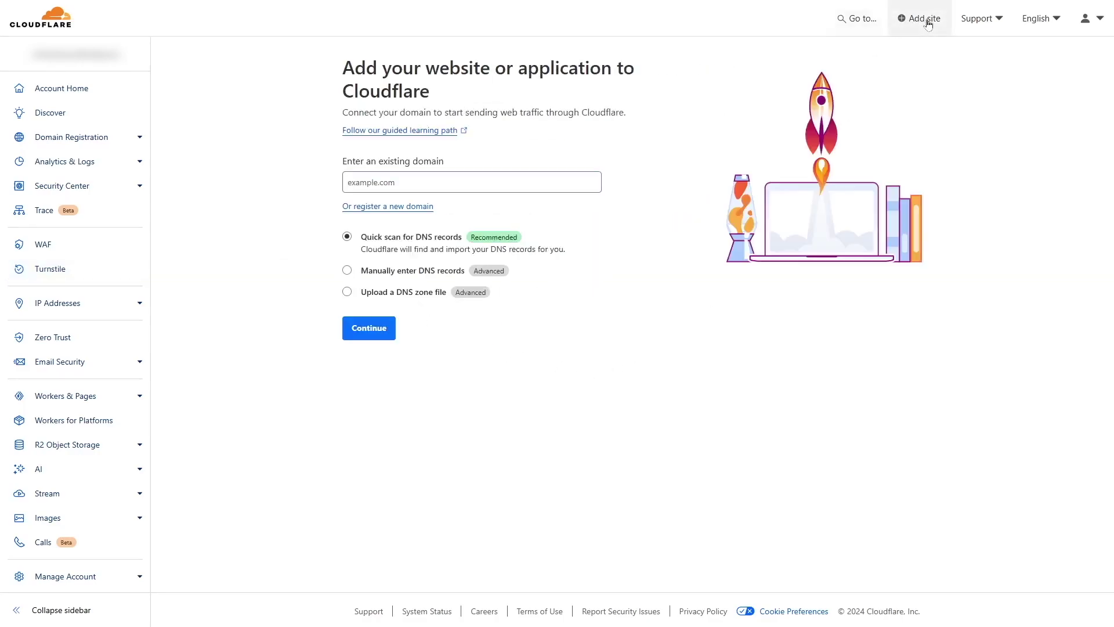
click(417, 174)
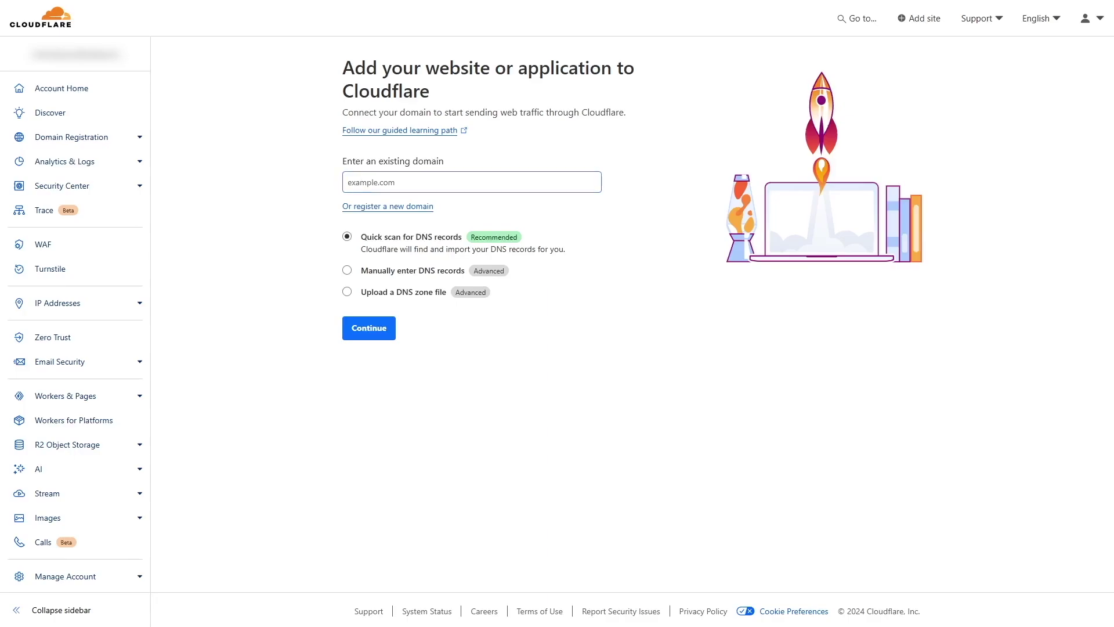
key(ctrl+v)
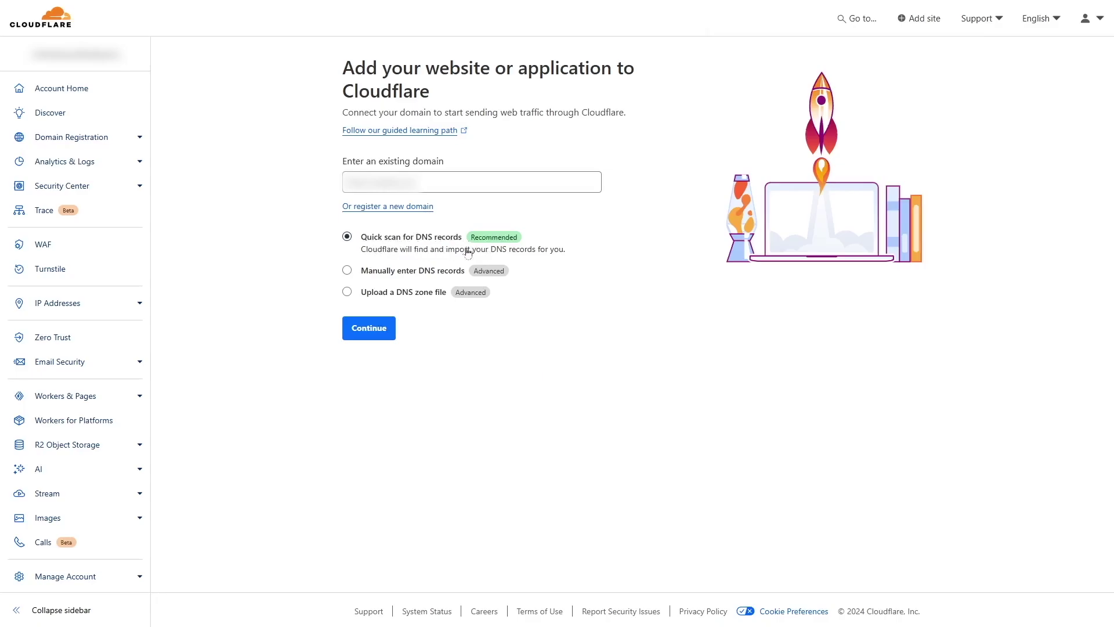
click(383, 328)
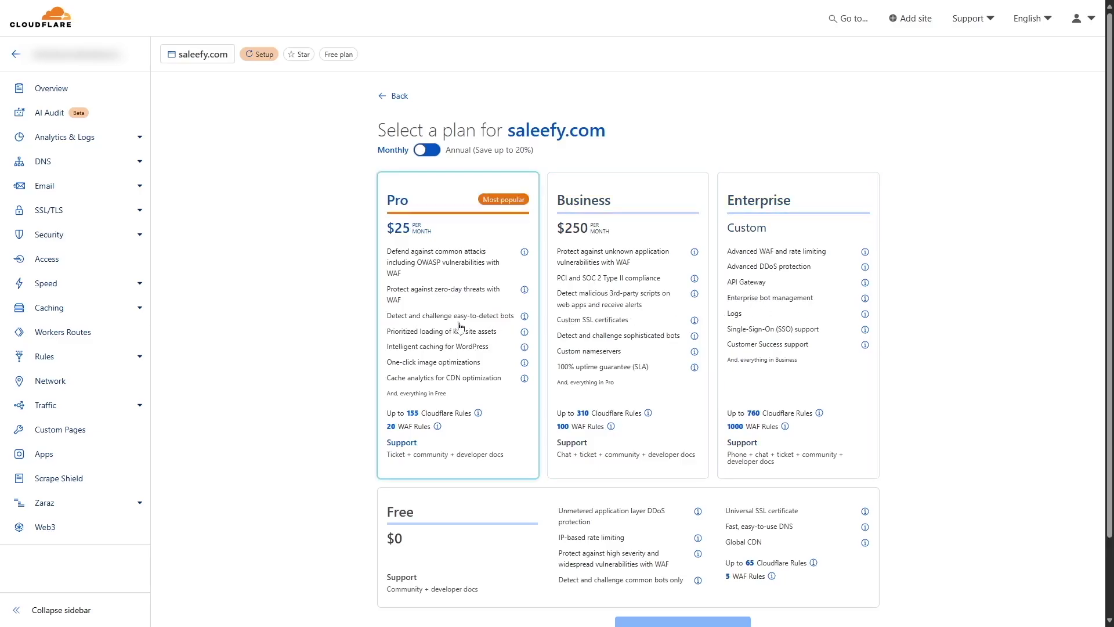
- Select the Free plan for saleefy.com and accept the scanned DNS records
scroll(458, 326, down, 2)
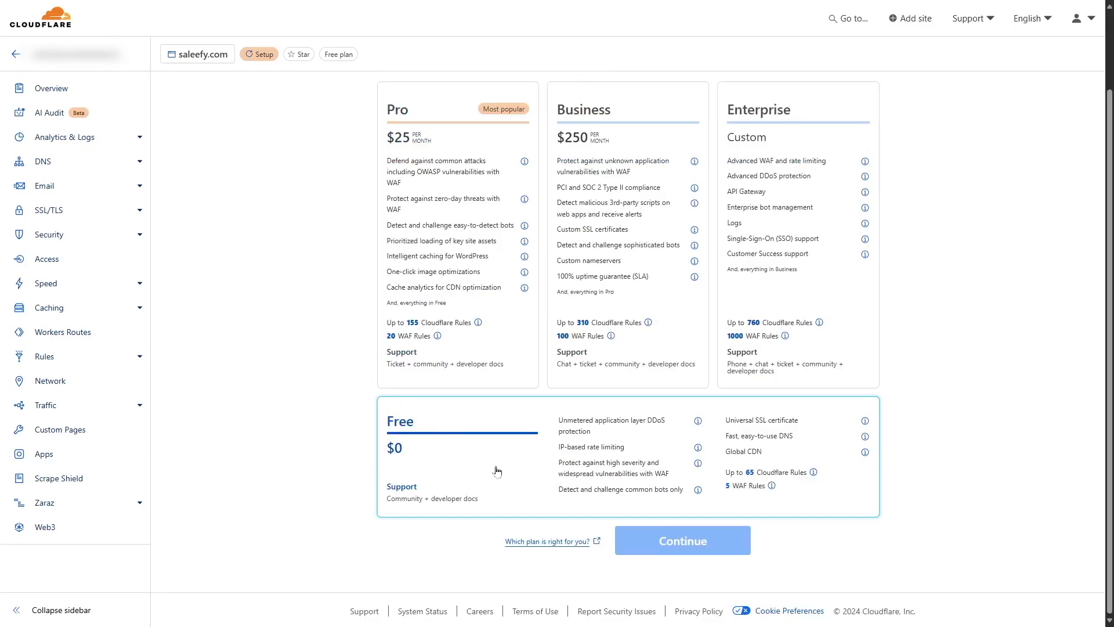
click(555, 455)
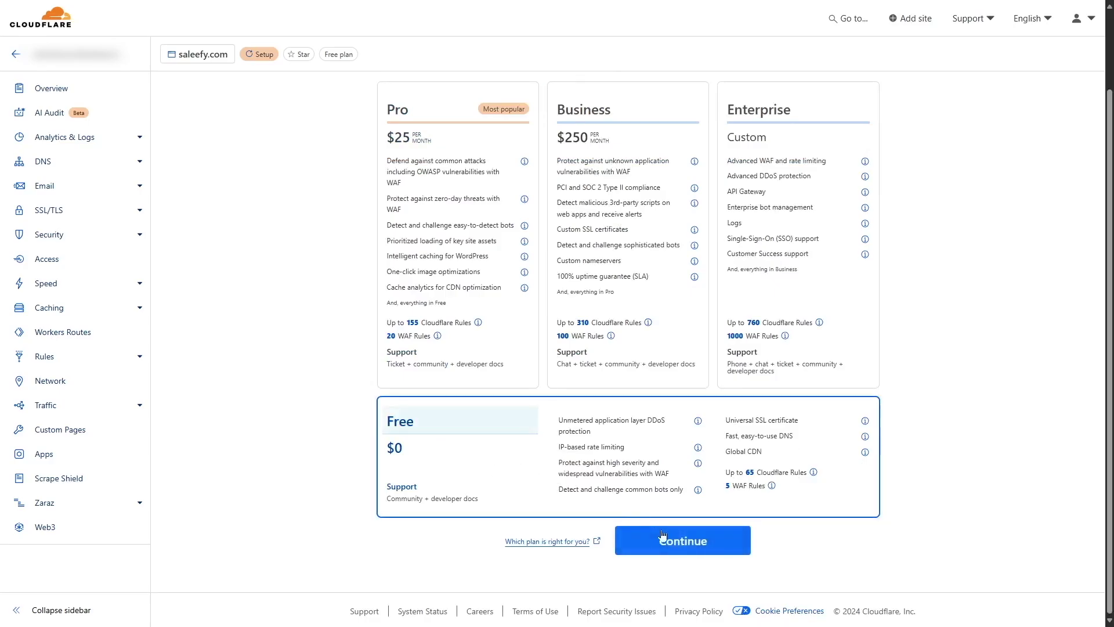
click(682, 540)
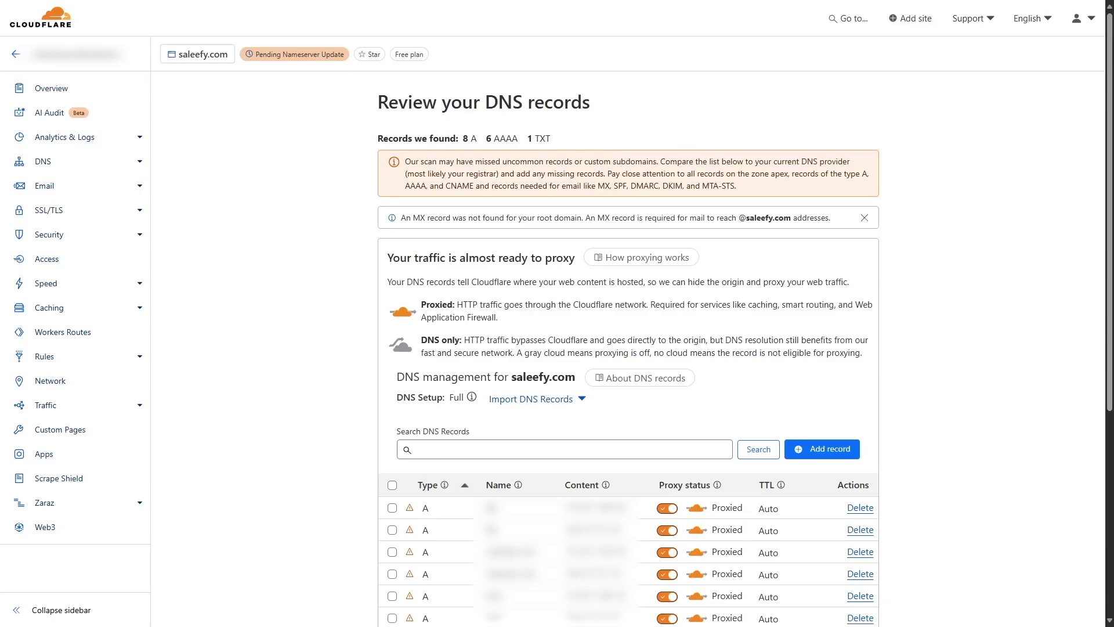
scroll(441, 522, down, 5)
click(439, 551)
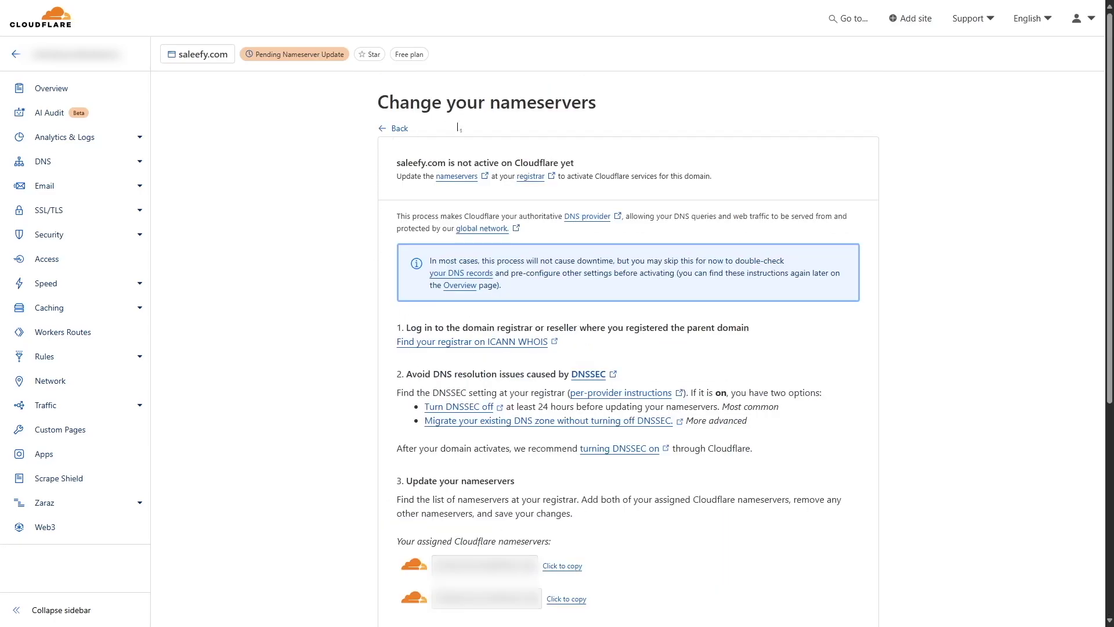
- Continue past the nameserver instructions to the domain overview and request a nameserver check for saleefy.com
scroll(574, 443, down, 4)
scroll(534, 410, down, 2)
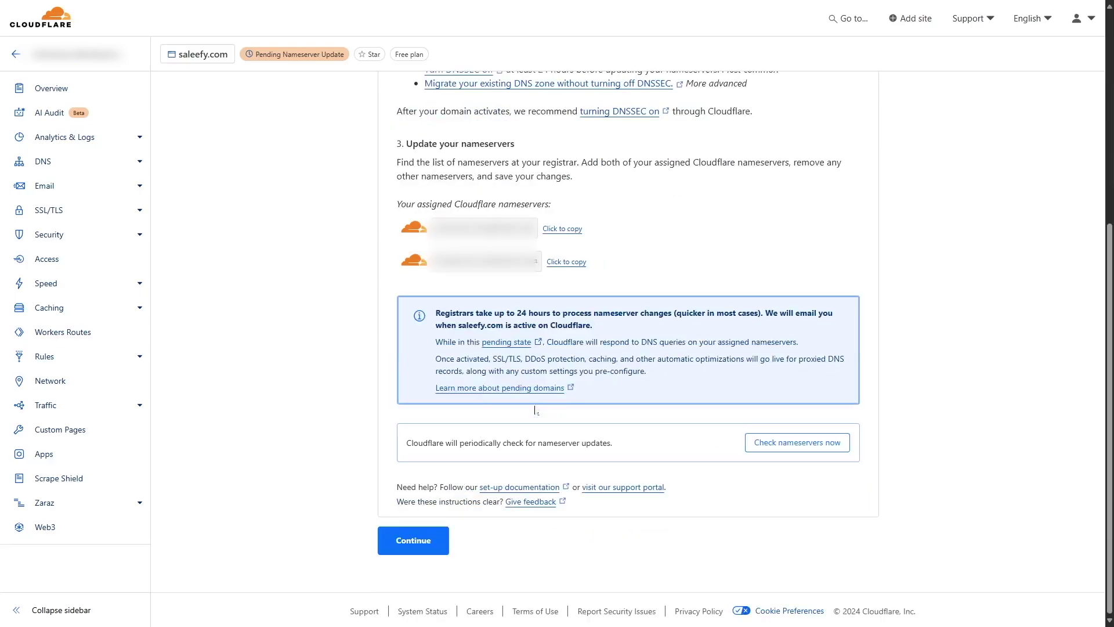
click(403, 545)
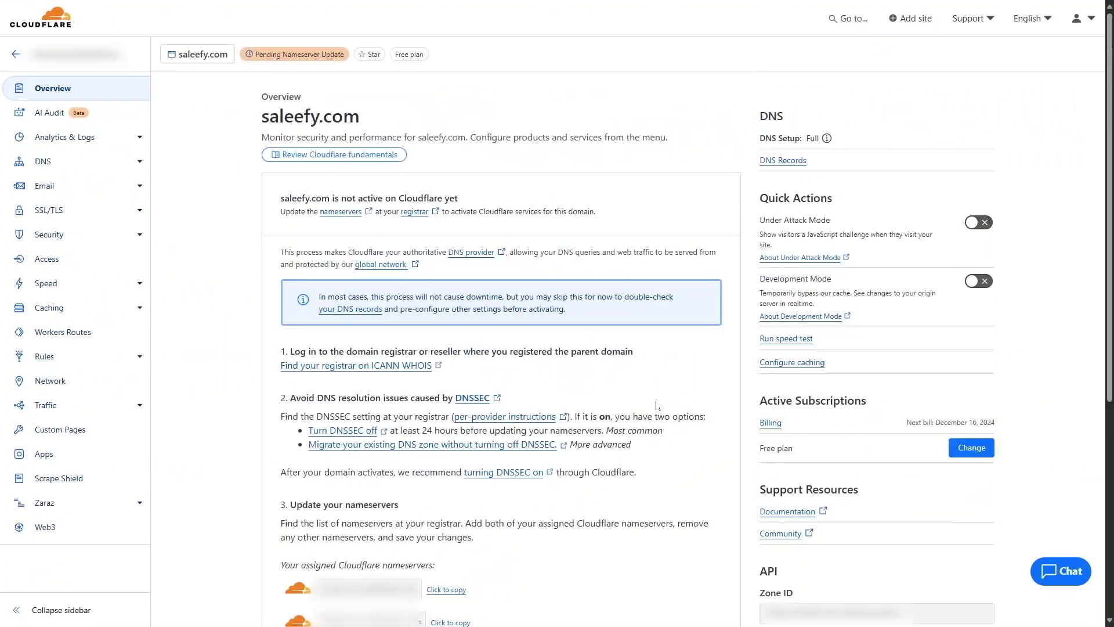
scroll(657, 406, down, 6)
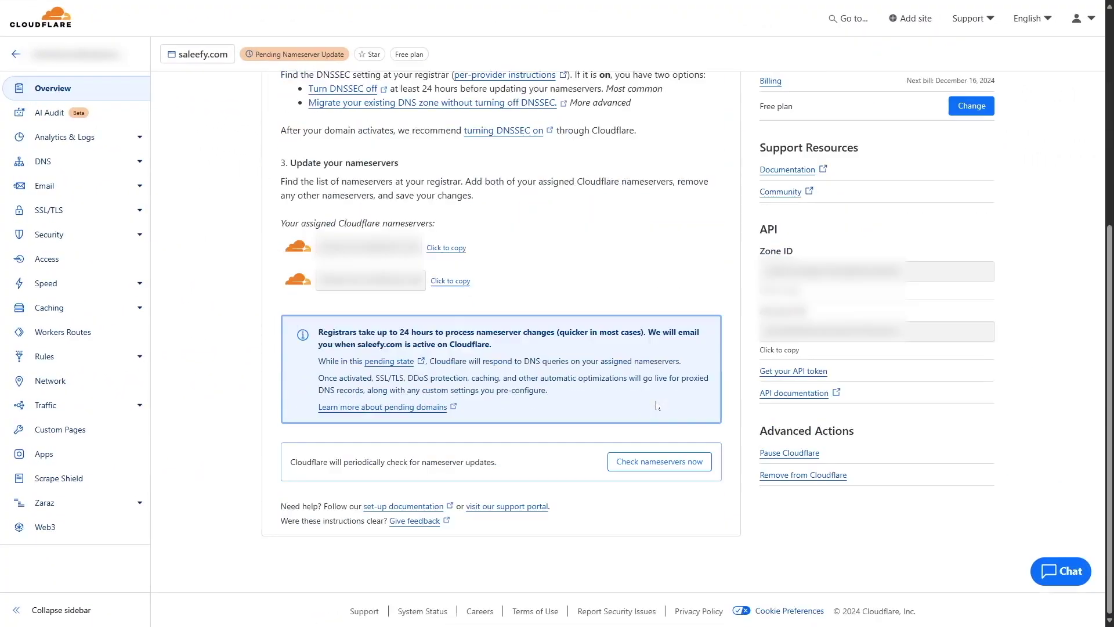
click(641, 467)
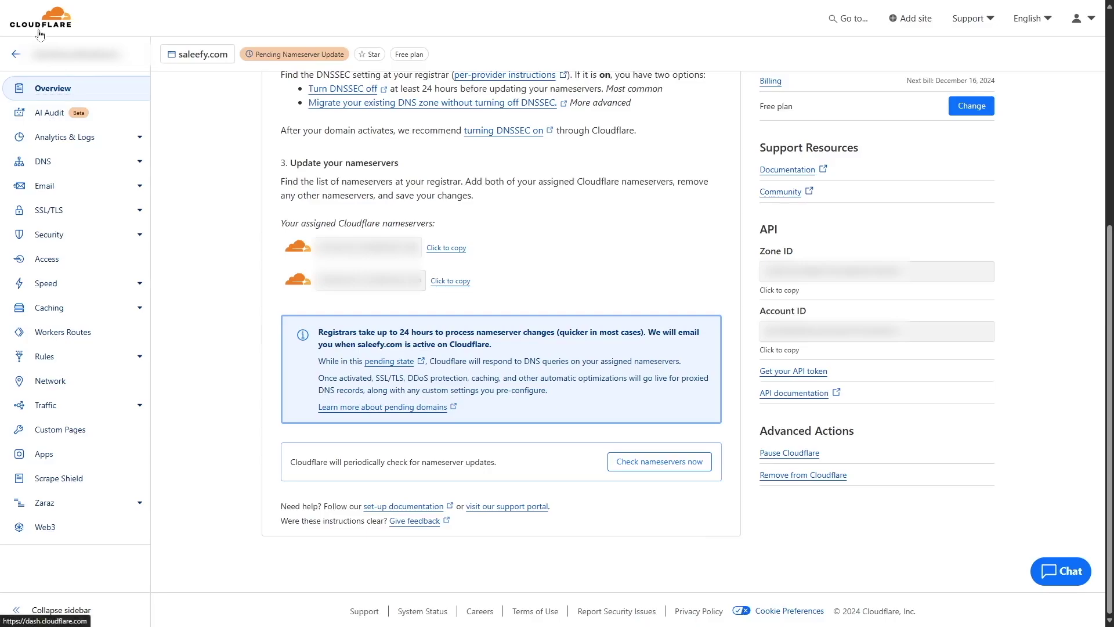
- Return to the account's Turnstile section and start a new widget named "wp captcha"
click(17, 57)
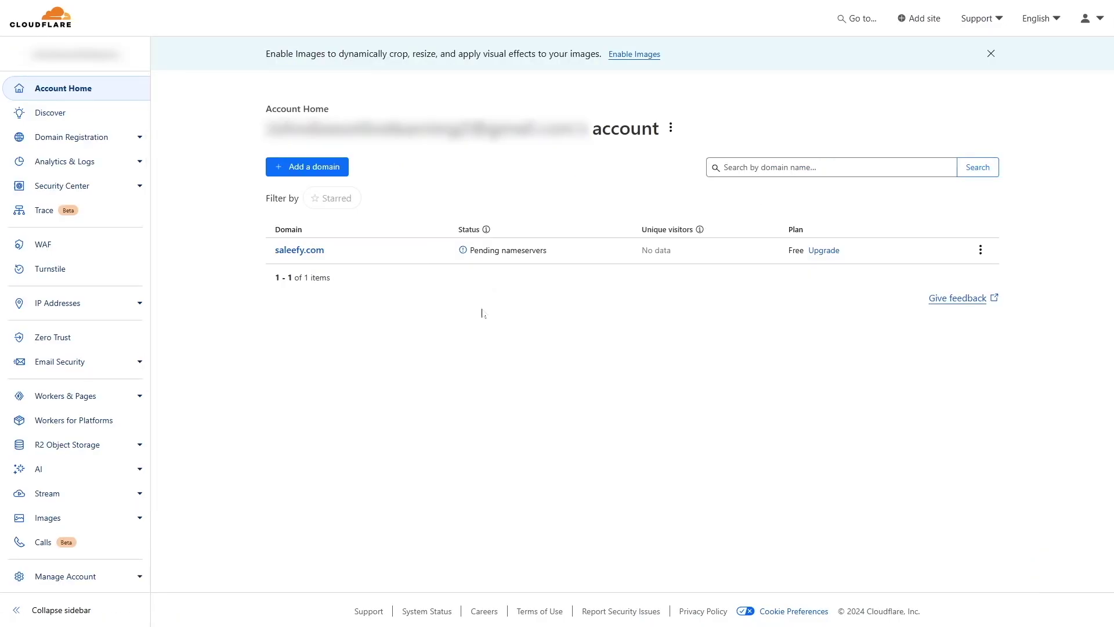
click(94, 274)
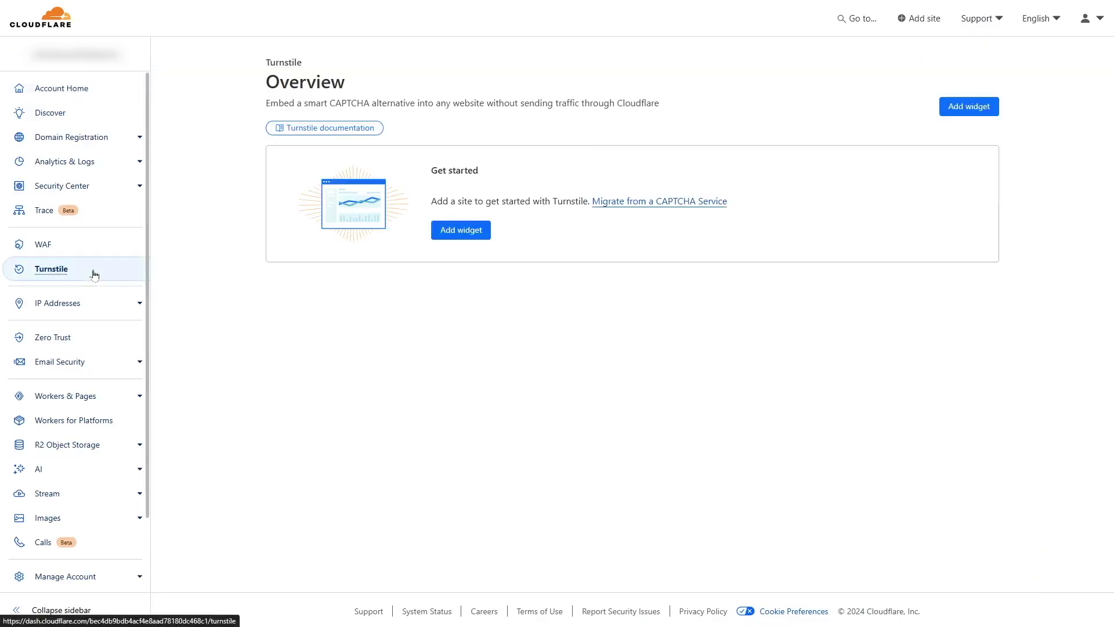
click(461, 231)
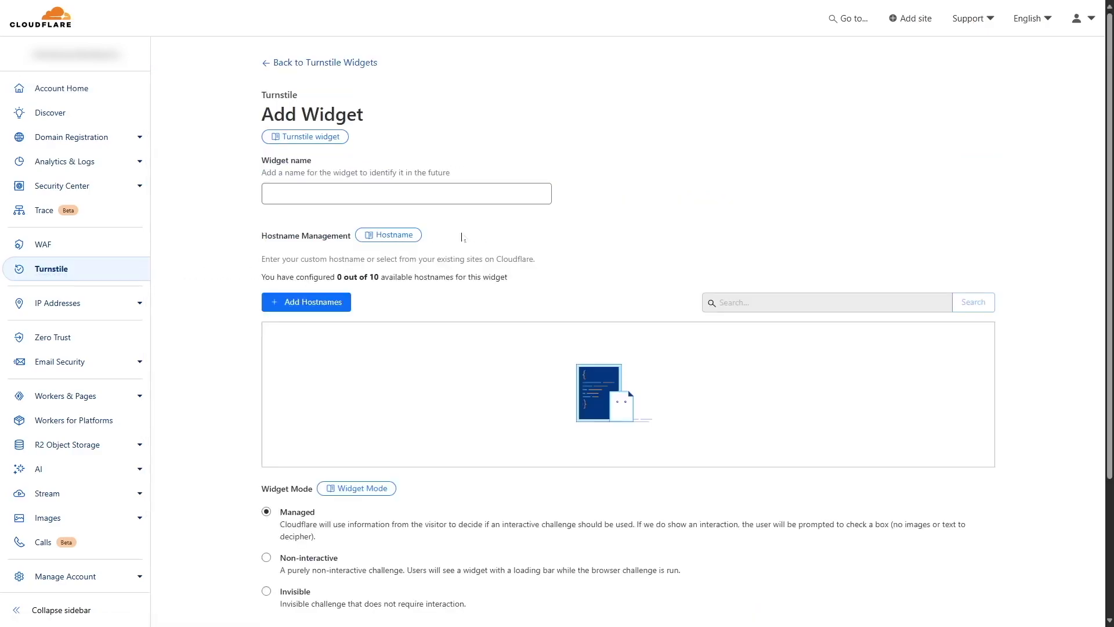
text(wp captcha)
click(725, 170)
- Add the existing hostname saleefy.com to the Turnstile widget
click(338, 309)
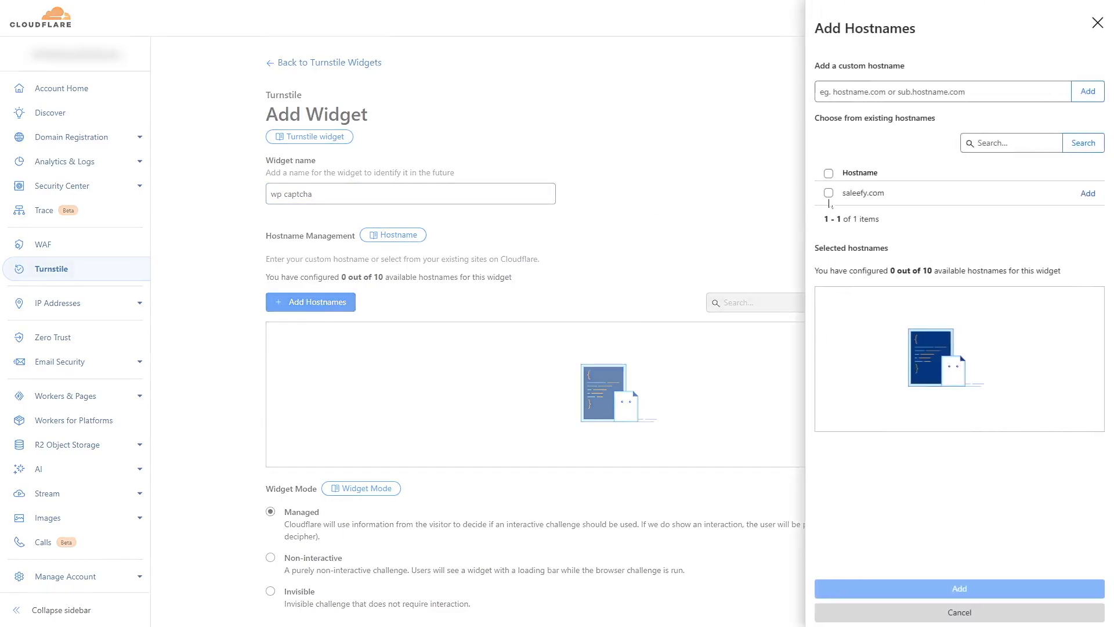
click(828, 193)
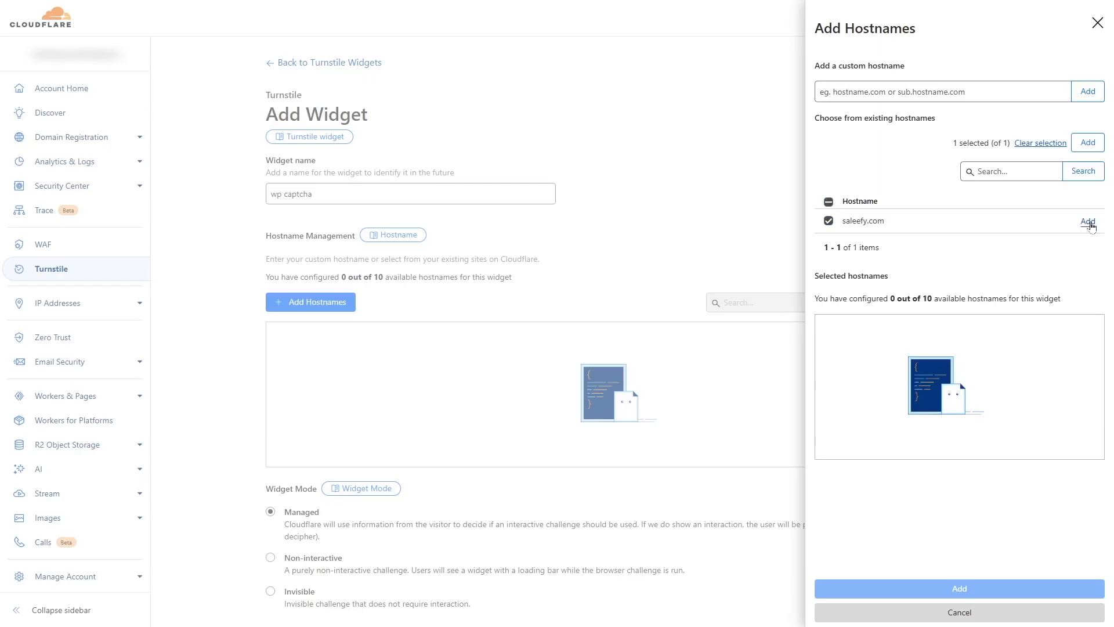
click(1088, 221)
click(960, 589)
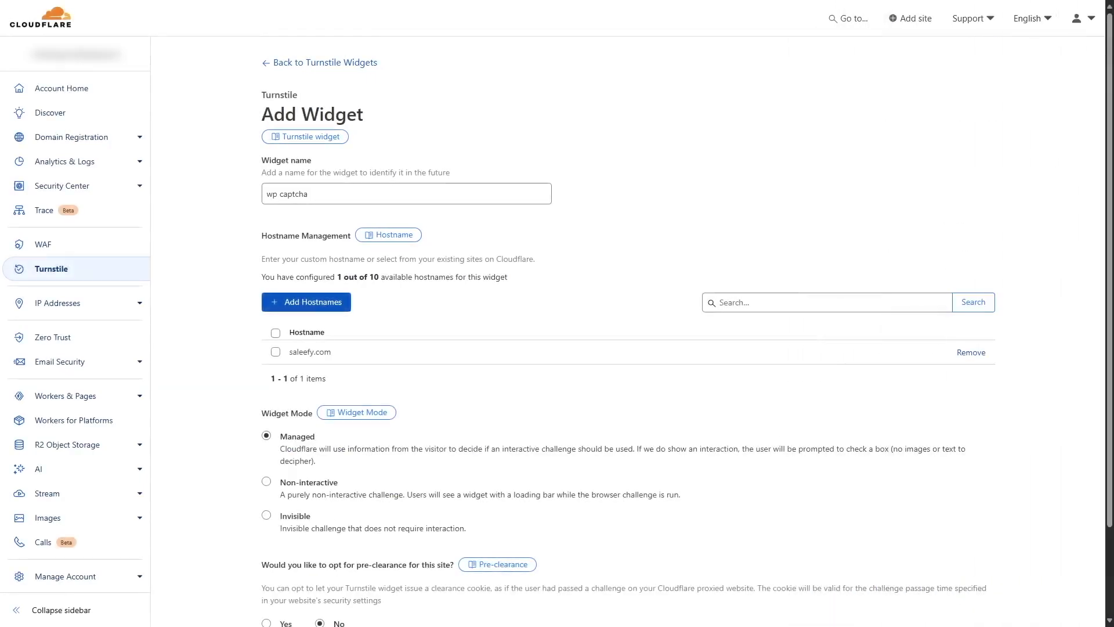
- Create the widget in Managed mode without pre-clearance and enter its site key and secret key in the WordPress plugin settings
scroll(322, 355, down, 2)
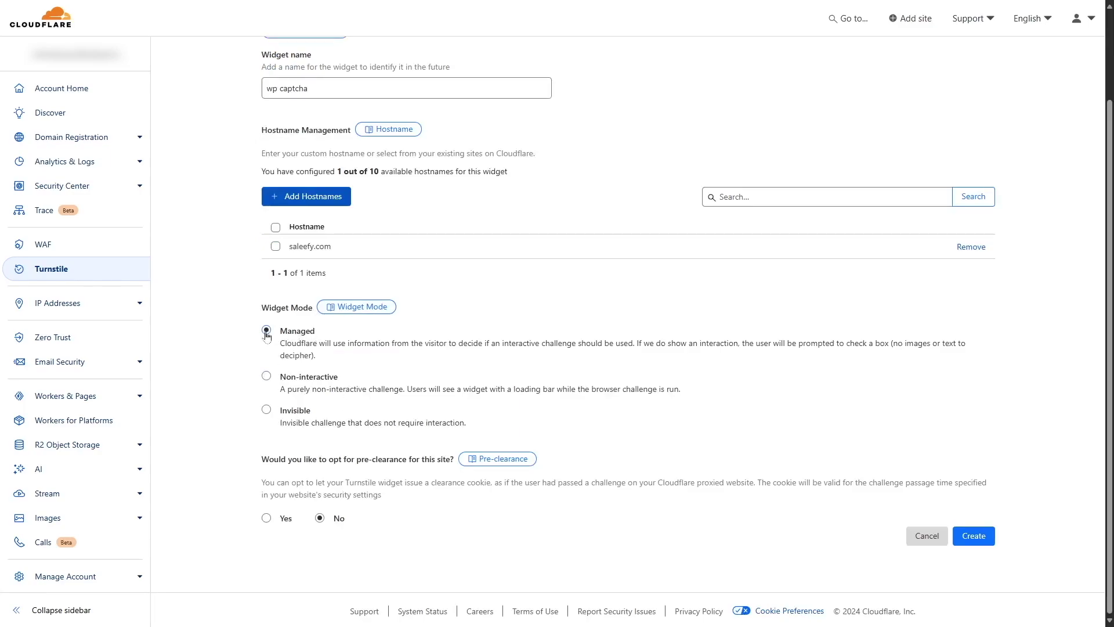
click(975, 536)
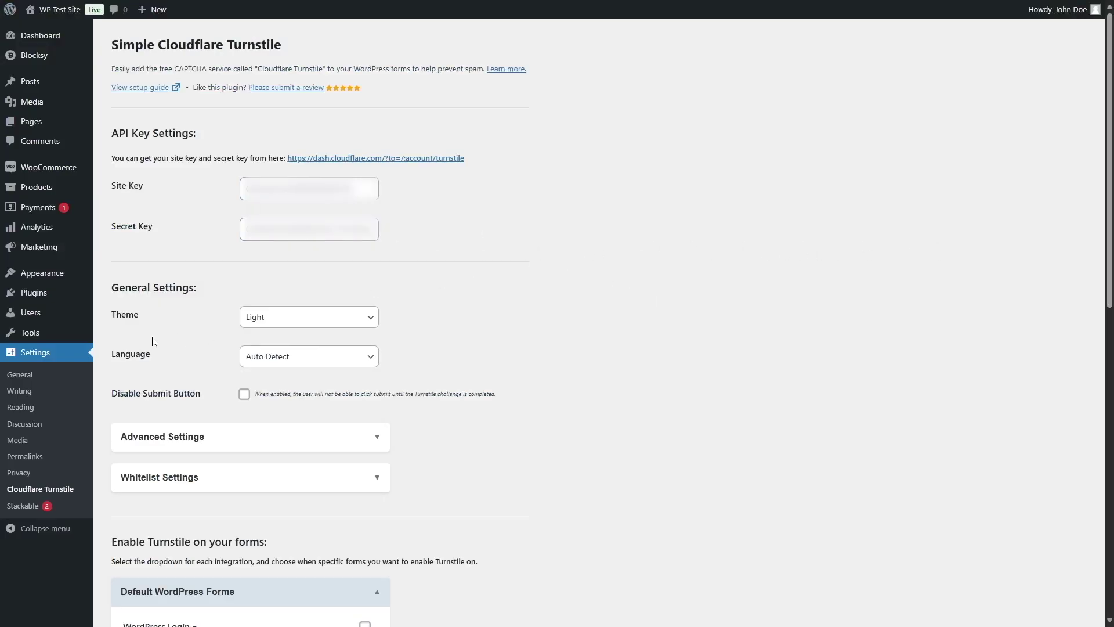
- Review the plugin's theme and language choices and the list of forms where Turnstile can be enabled
click(259, 321)
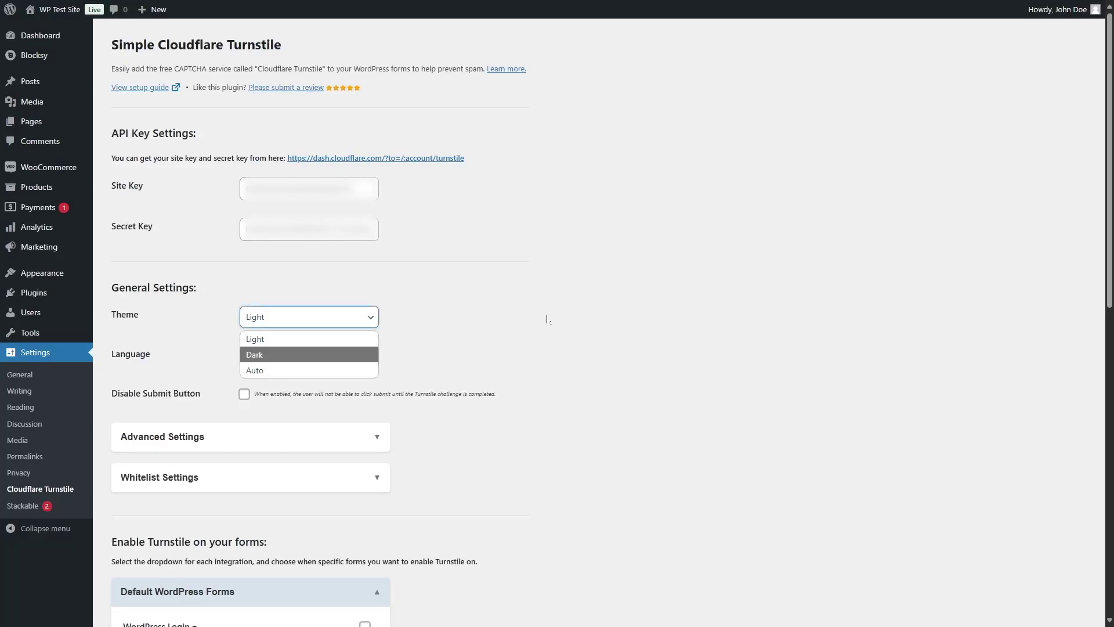
click(524, 323)
click(277, 366)
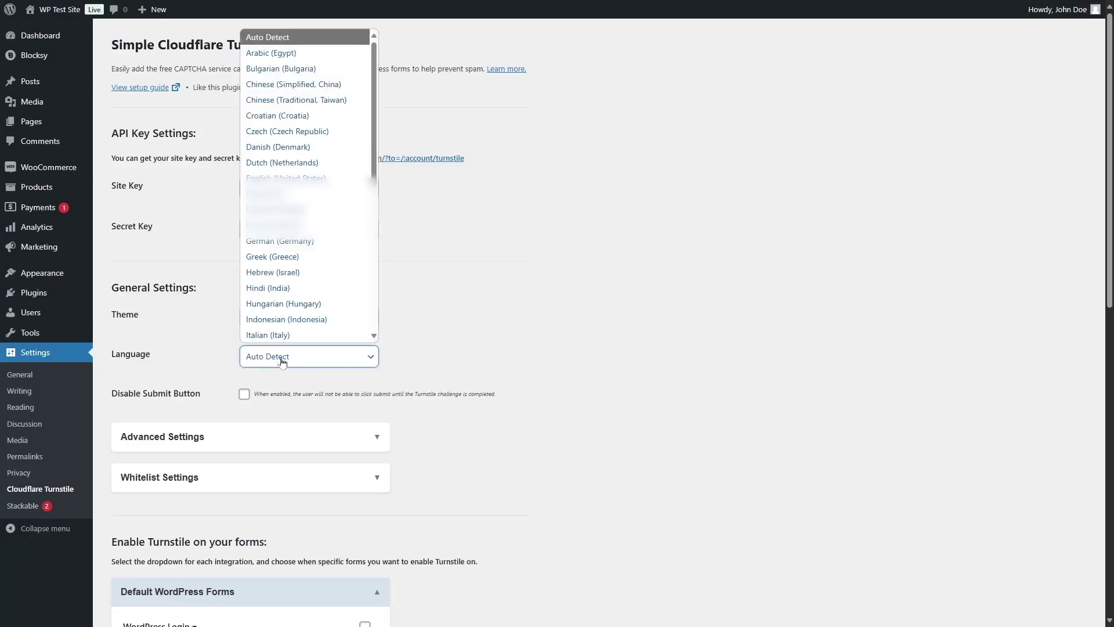
click(279, 360)
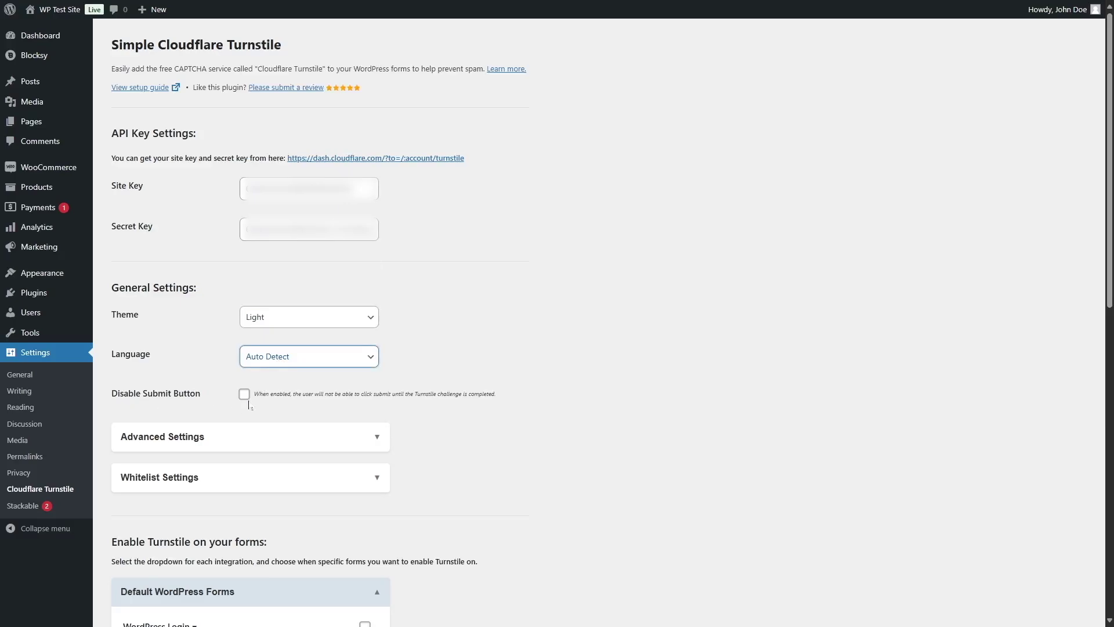
scroll(250, 405, down, 3)
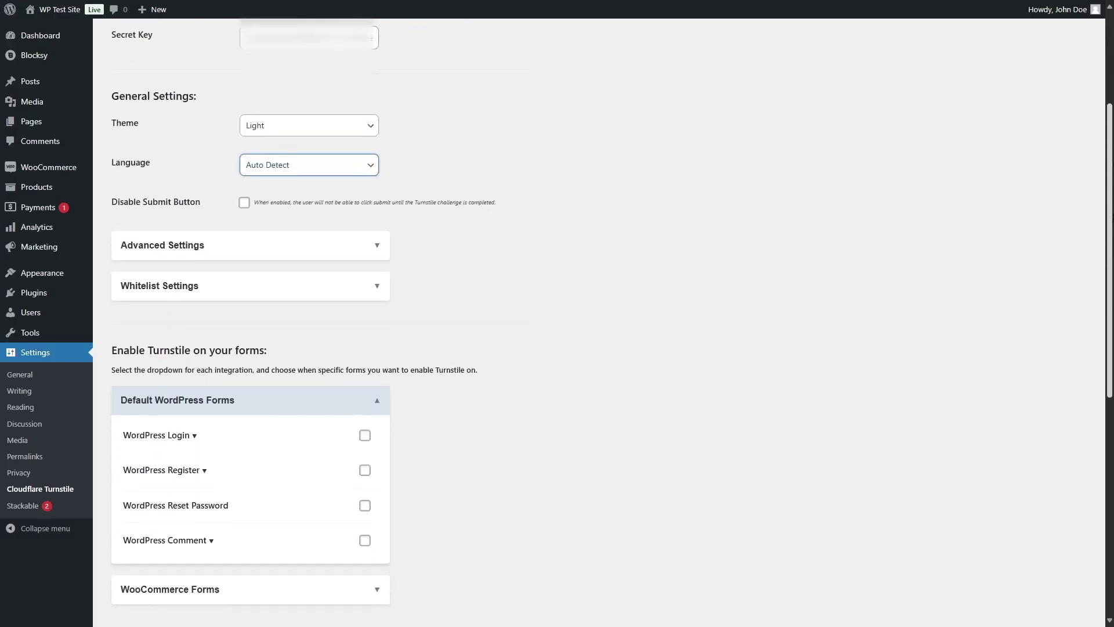
scroll(503, 291, down, 3)
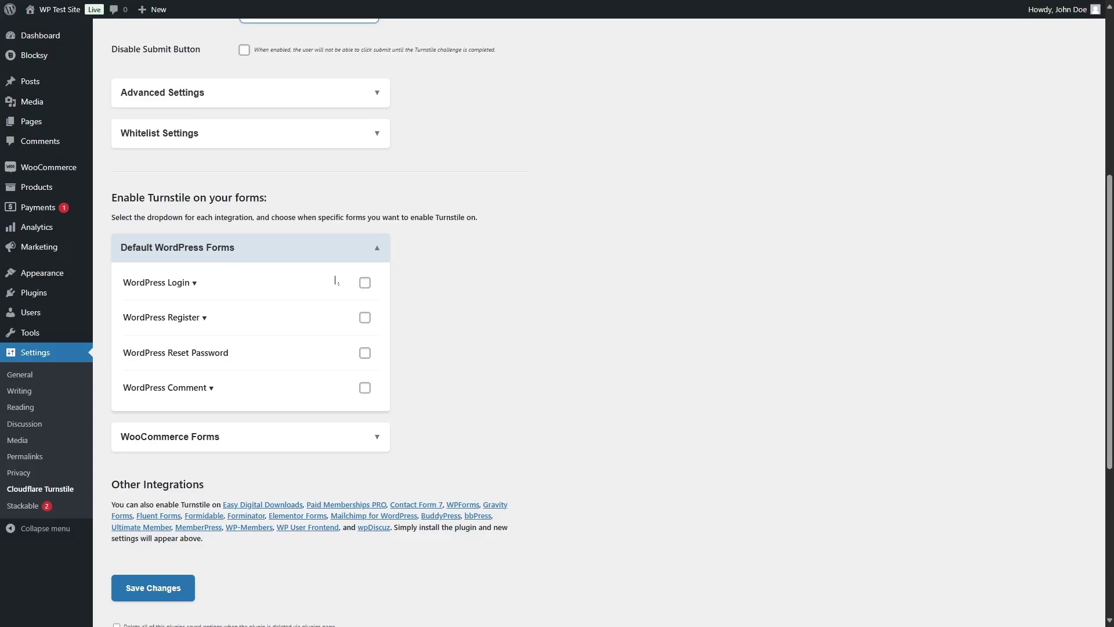
- Enable Turnstile on the default WordPress login, register, reset password and comment forms
click(365, 282)
click(364, 317)
click(364, 352)
click(364, 387)
- Enable Turnstile on the WooCommerce login, register and Pay for Order forms
click(380, 436)
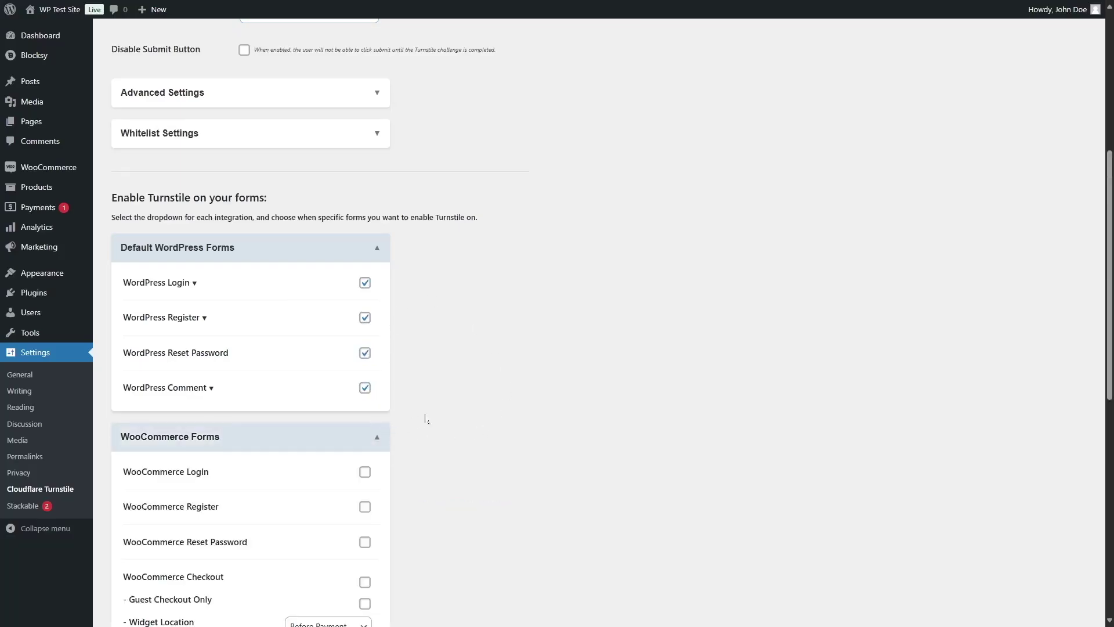
scroll(441, 400, down, 3)
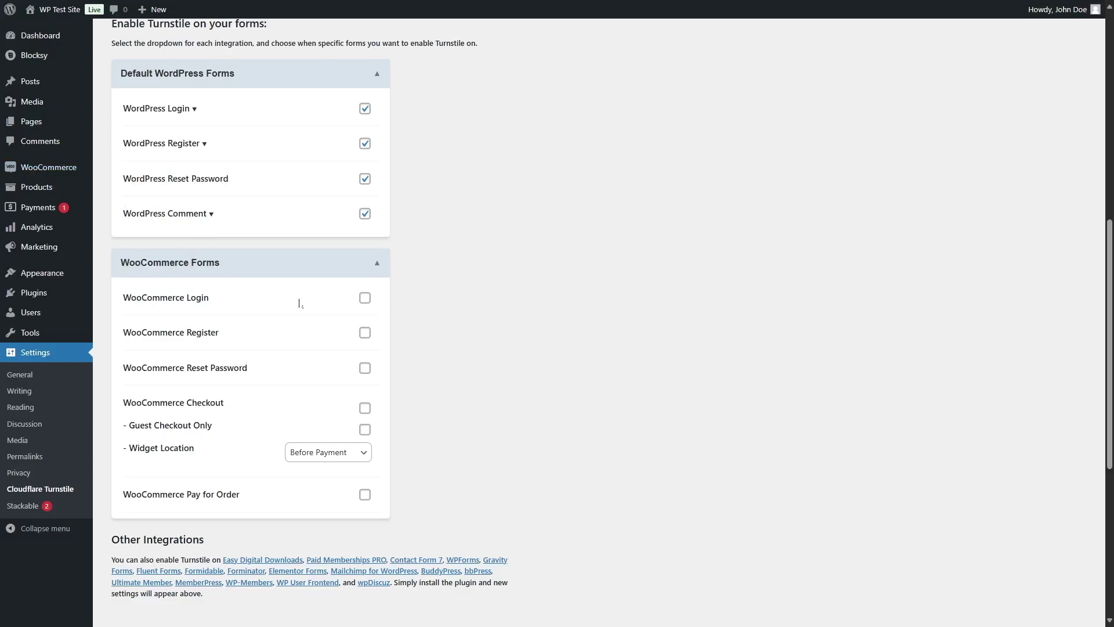
click(365, 298)
click(365, 332)
click(364, 495)
- Save the plugin settings and test the Turnstile API response
scroll(475, 419, down, 4)
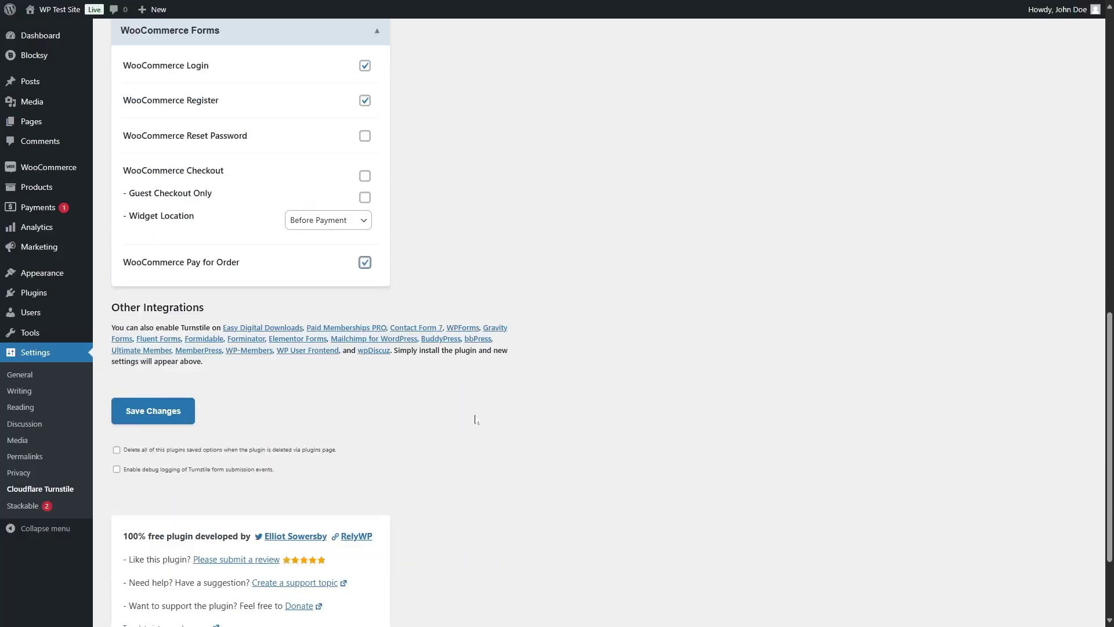
click(177, 418)
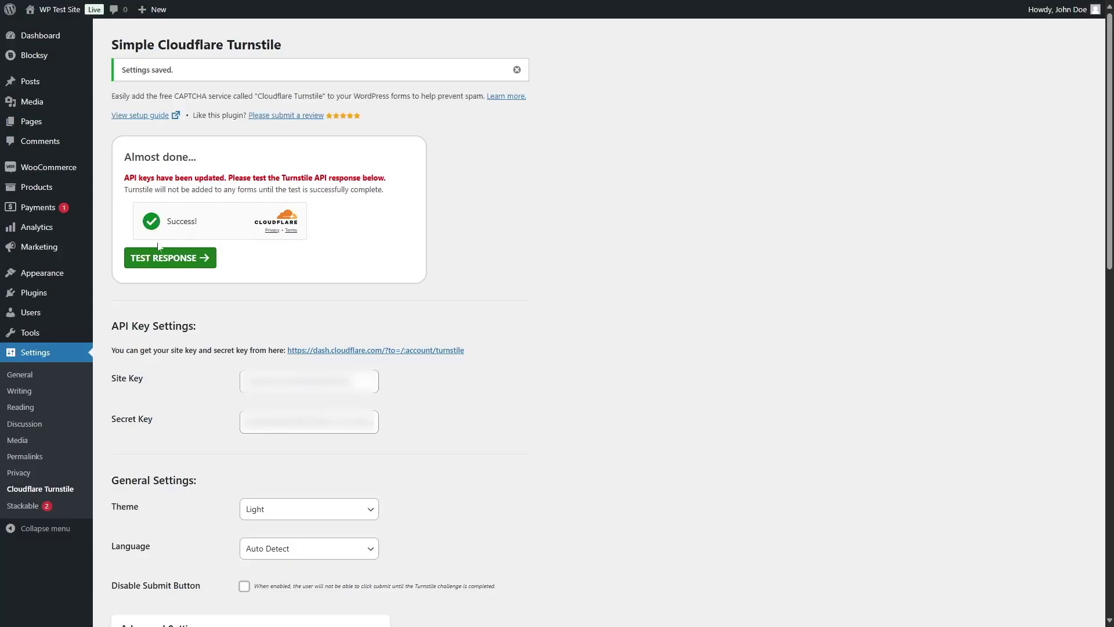
click(180, 262)
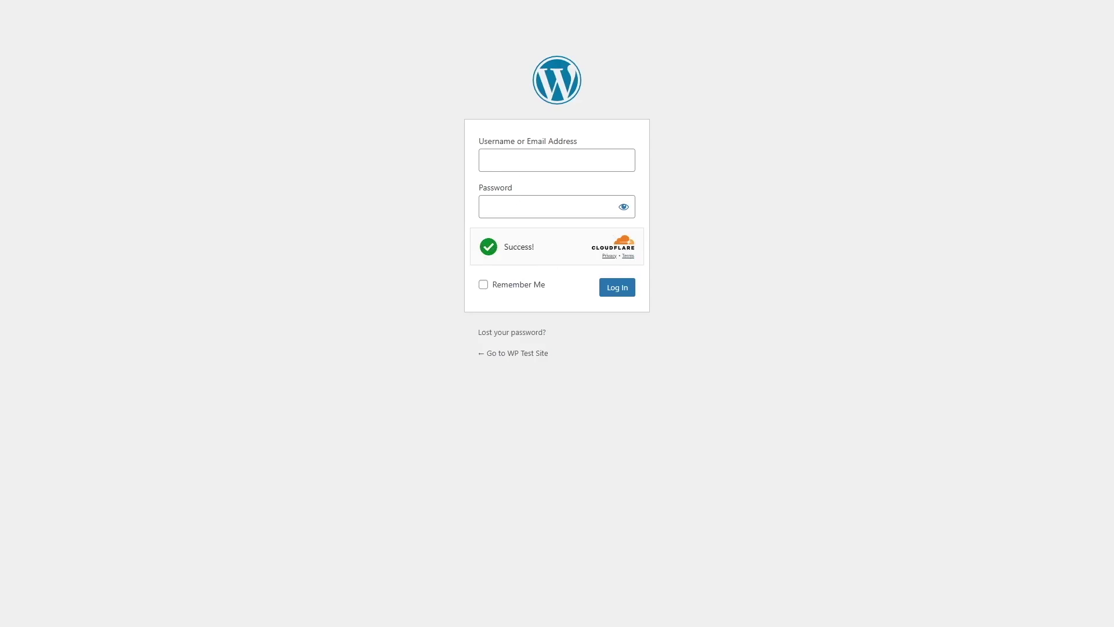
- Check for the Turnstile widget on the "pp5th tm" post's comment form and the site's registration form
click(517, 358)
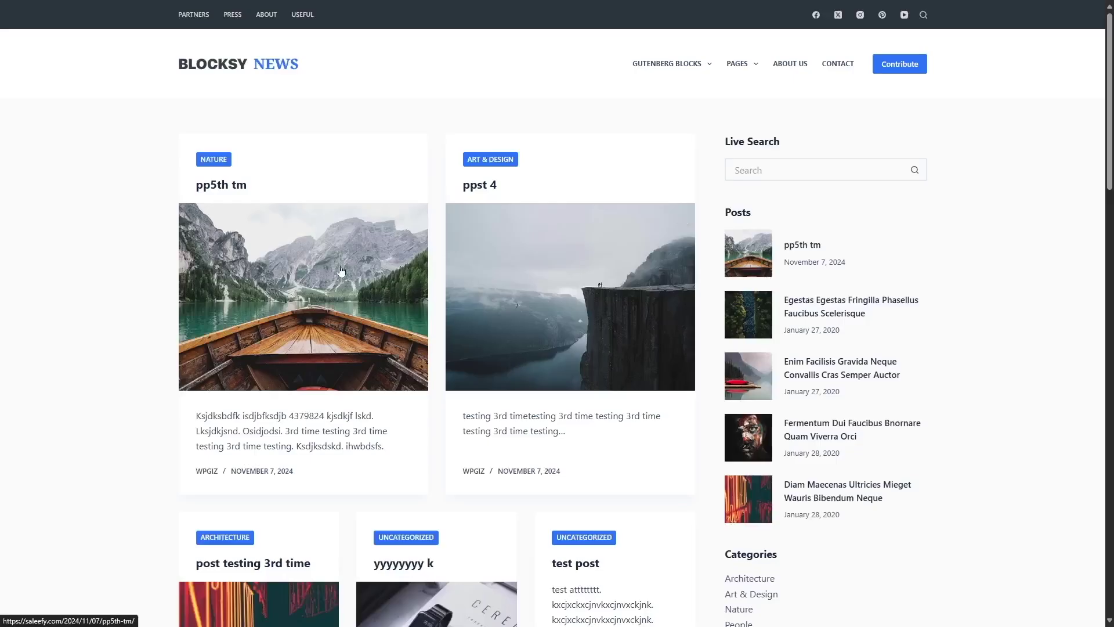
click(323, 293)
scroll(552, 313, down, 15)
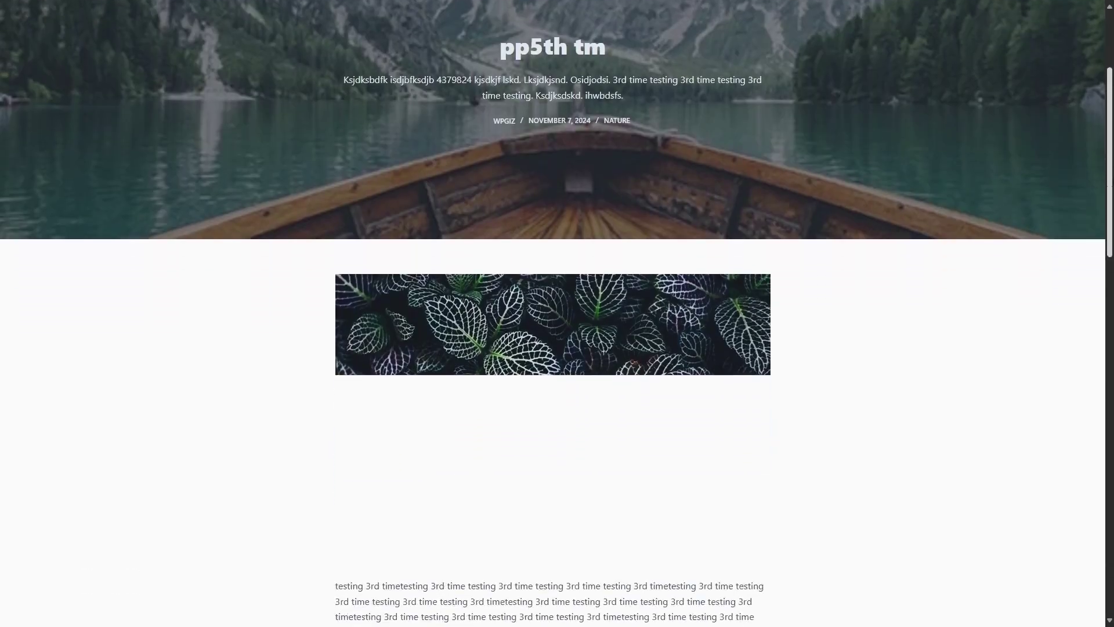
scroll(465, 429, down, 1)
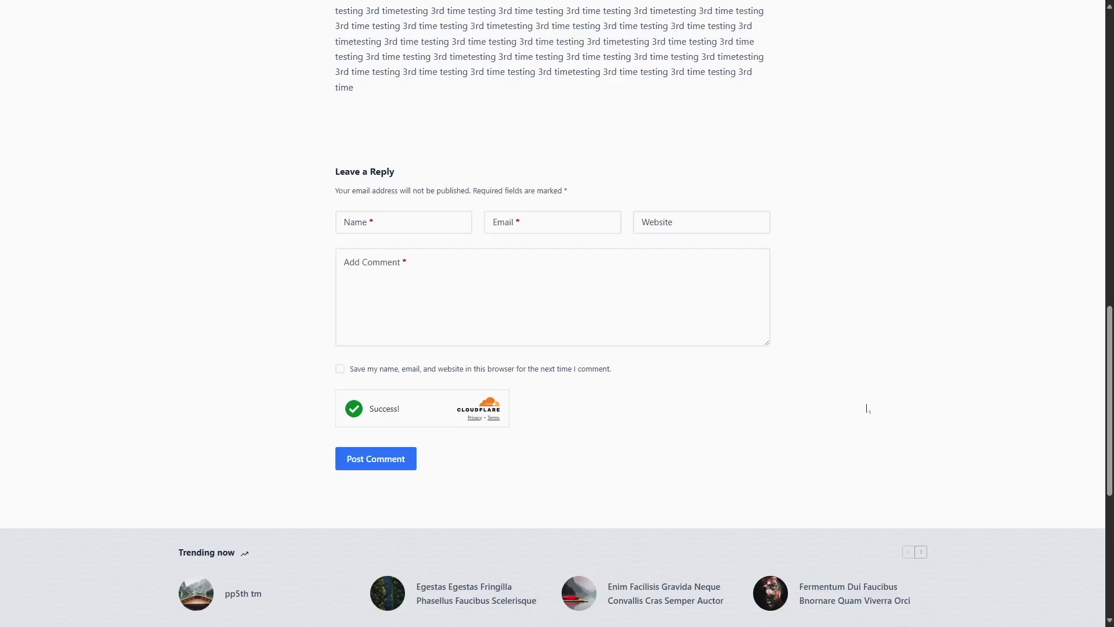
drag(1109, 378, 1109, 85)
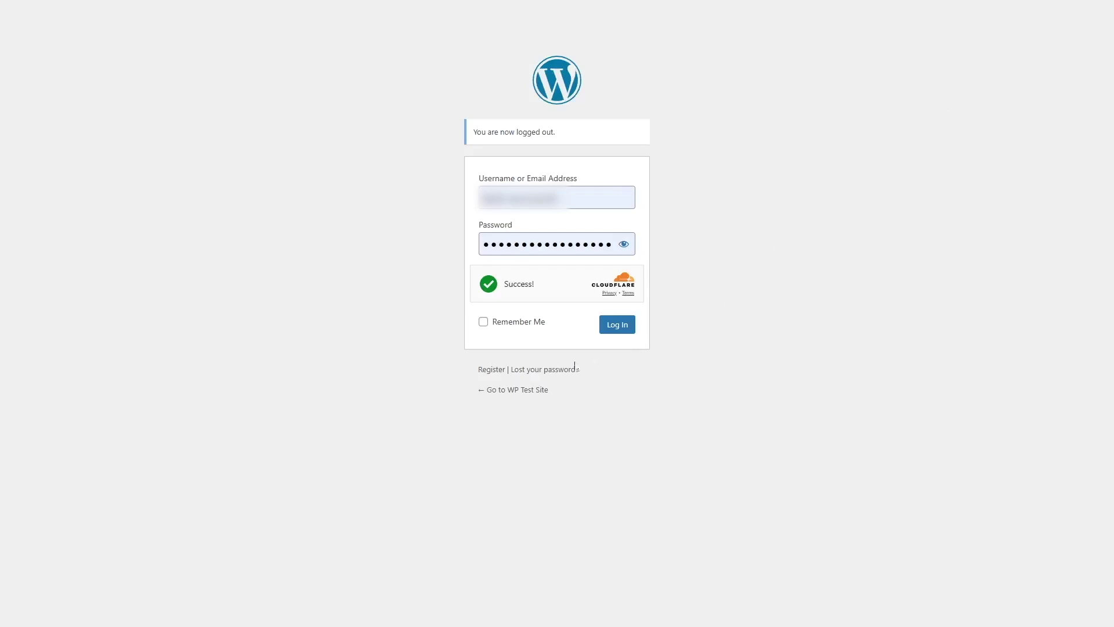
click(490, 371)
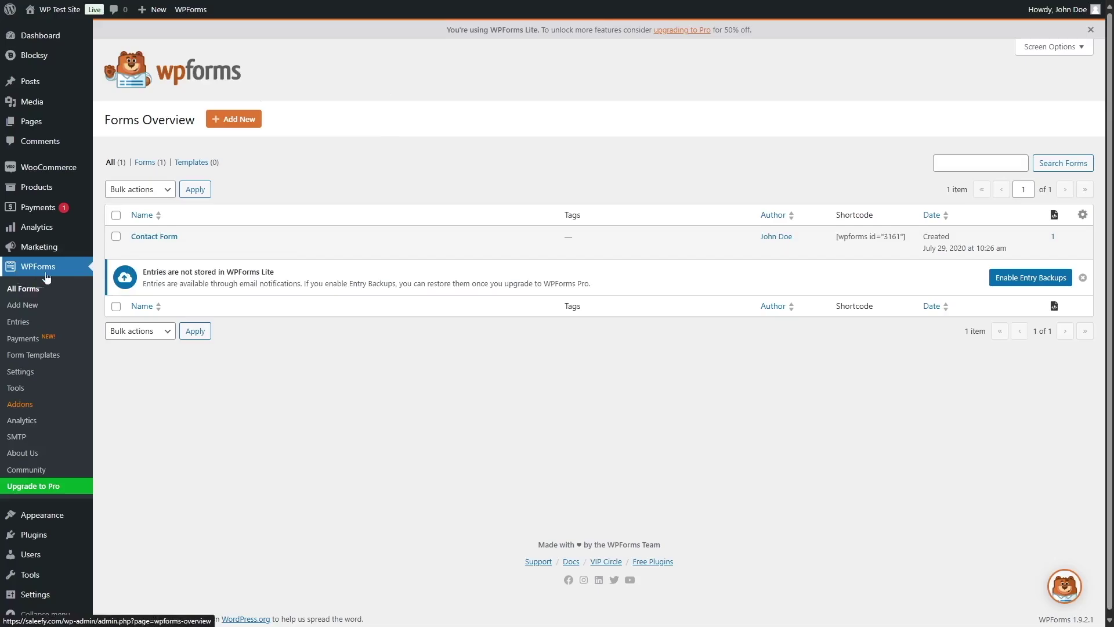
- Set WPForms' CAPTCHA to Turnstile with the widget's site key and secret key, No-Conflict Mode on, and save the settings
click(30, 376)
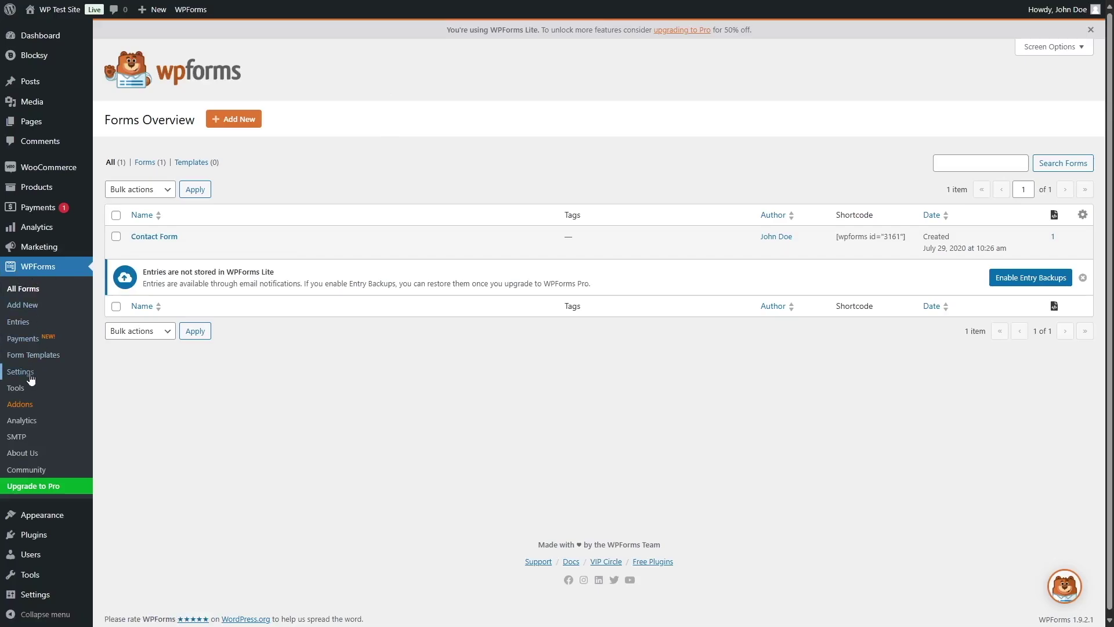
click(203, 119)
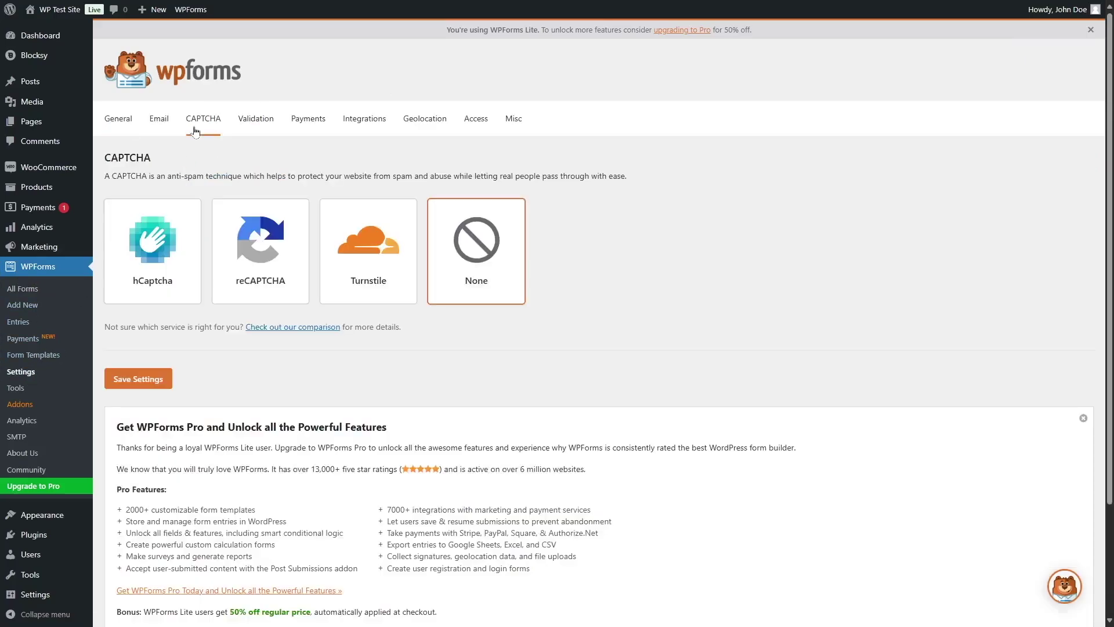
click(365, 260)
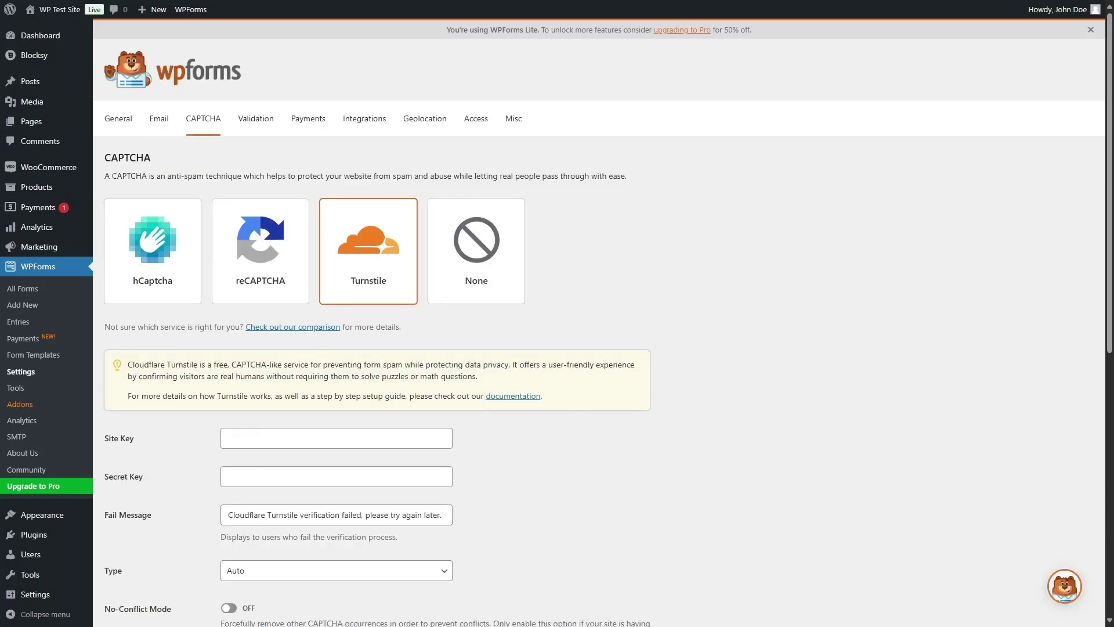
scroll(221, 438, down, 2)
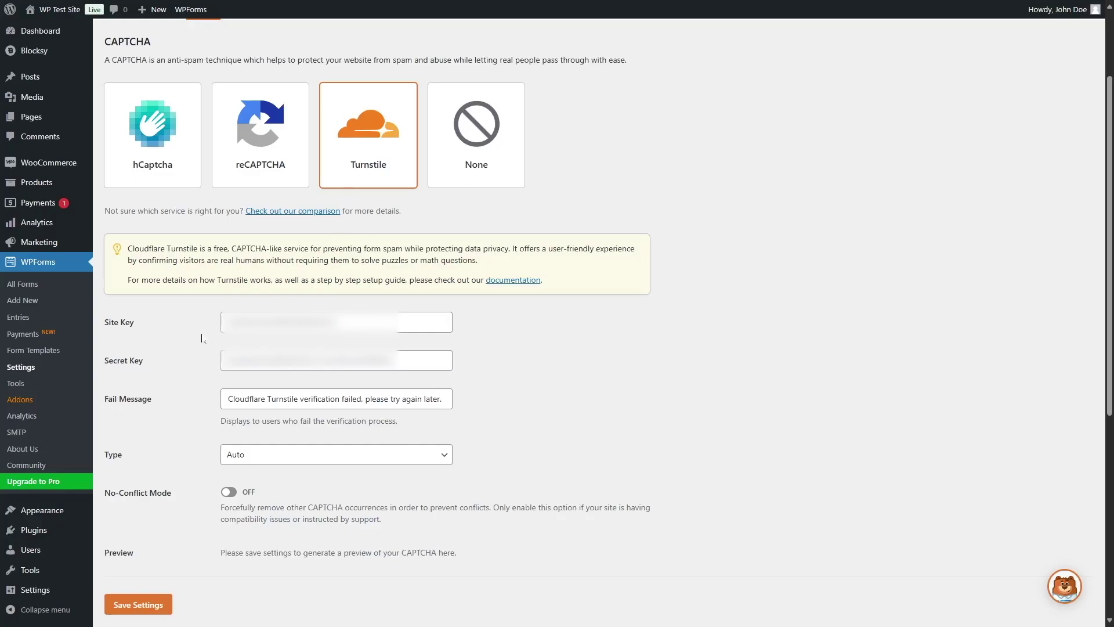
mouse_move(50, 598)
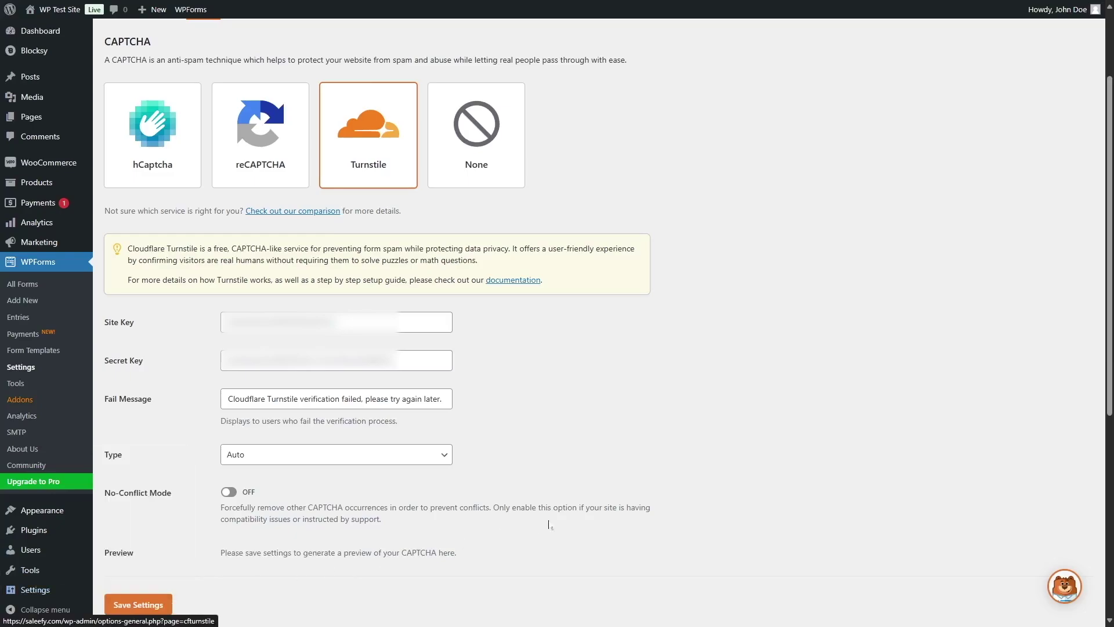
click(145, 606)
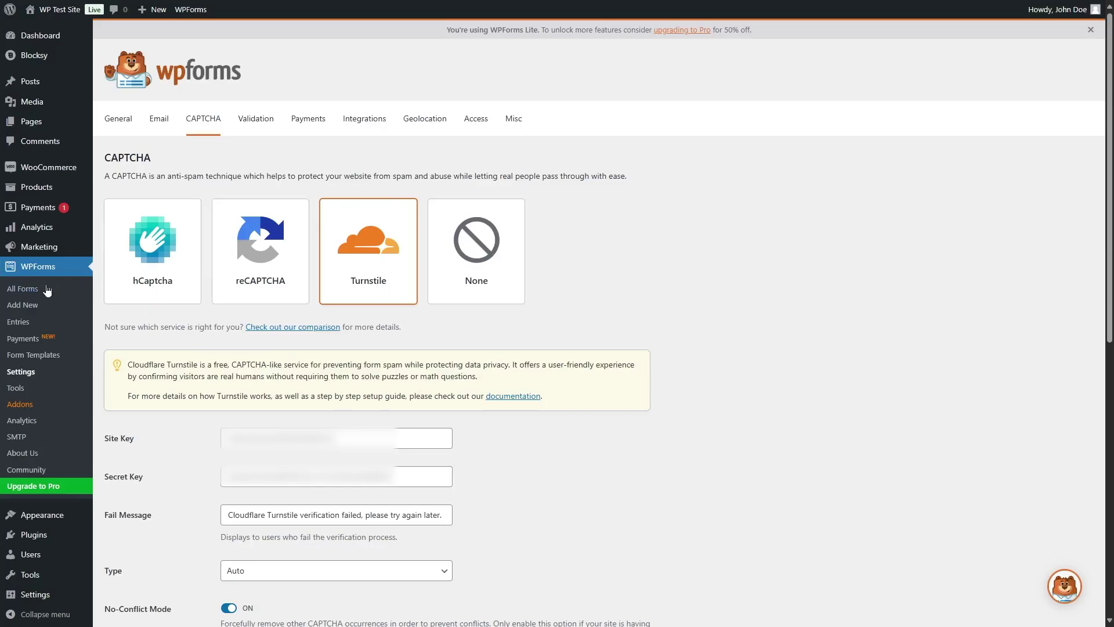
- Add Turnstile to the WPForms Contact Form, save the form and close the form builder
click(23, 288)
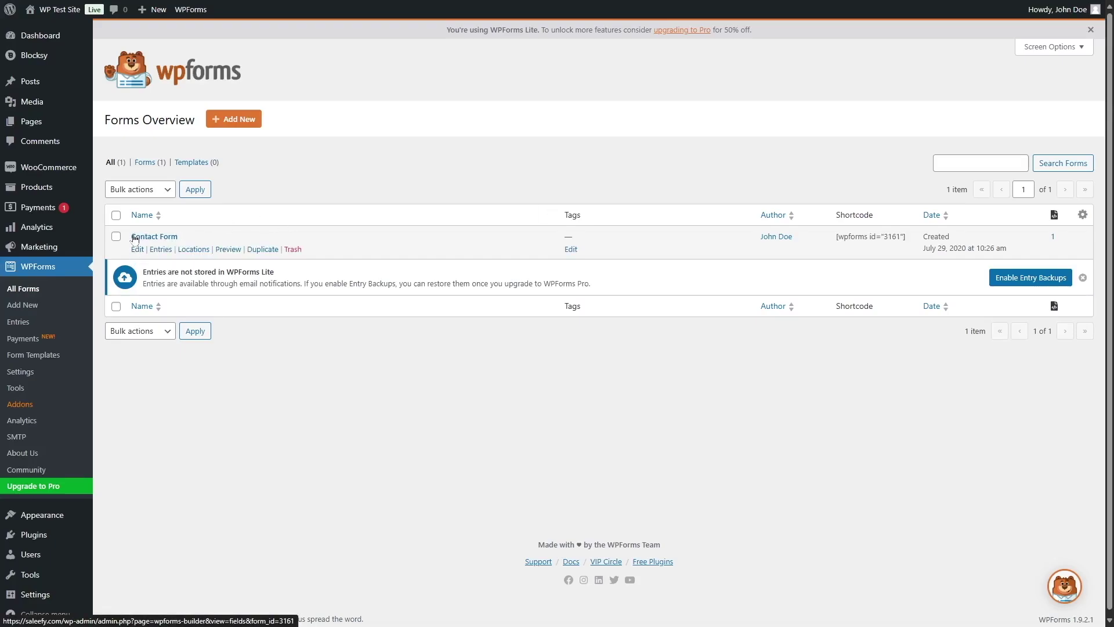
click(137, 249)
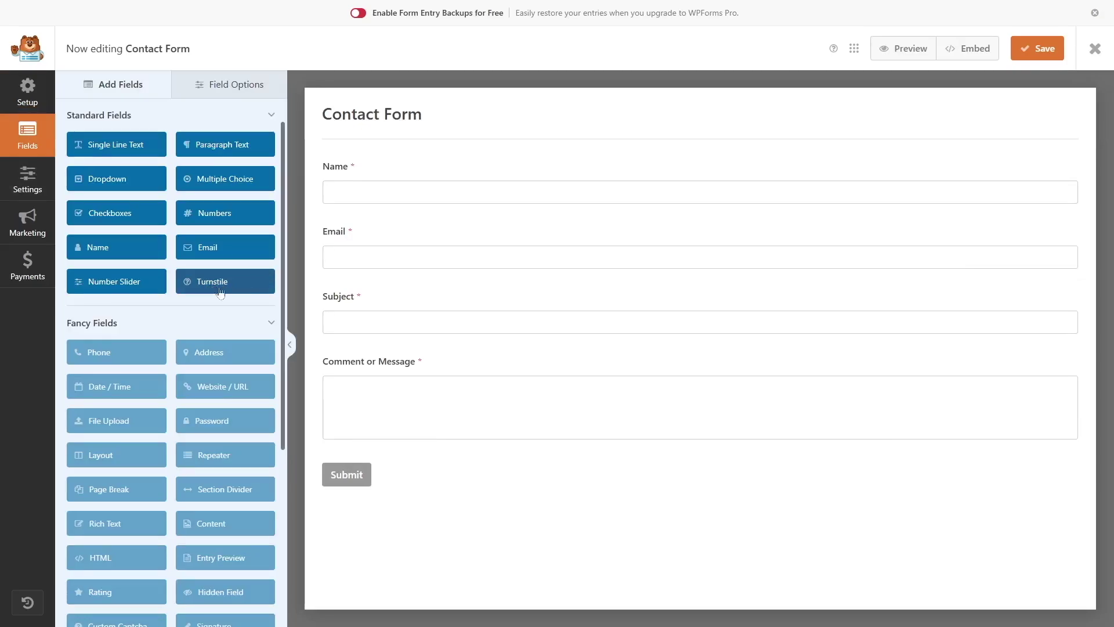
click(221, 285)
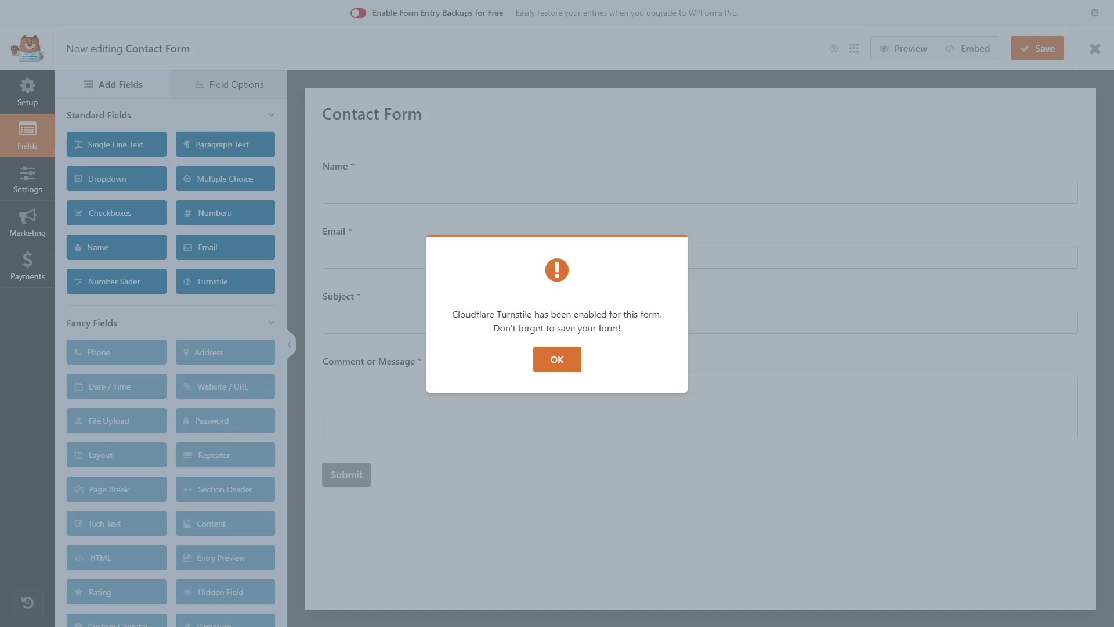
click(562, 360)
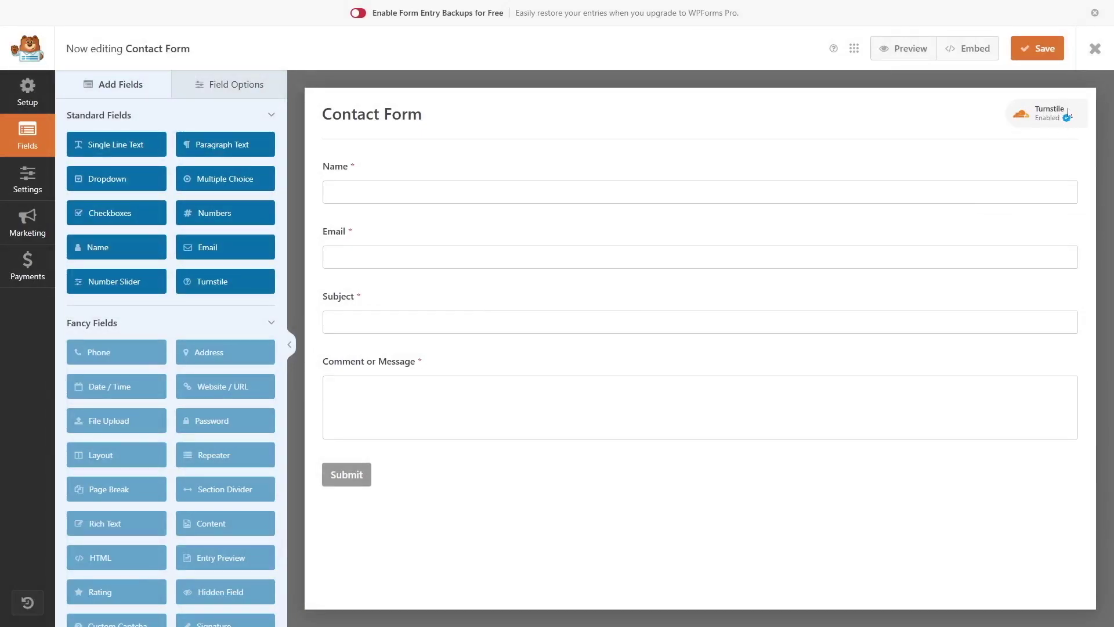
click(1041, 58)
click(1095, 49)
- Visit the live site's Contact page and check the form for the Turnstile widget
mouse_move(55, 13)
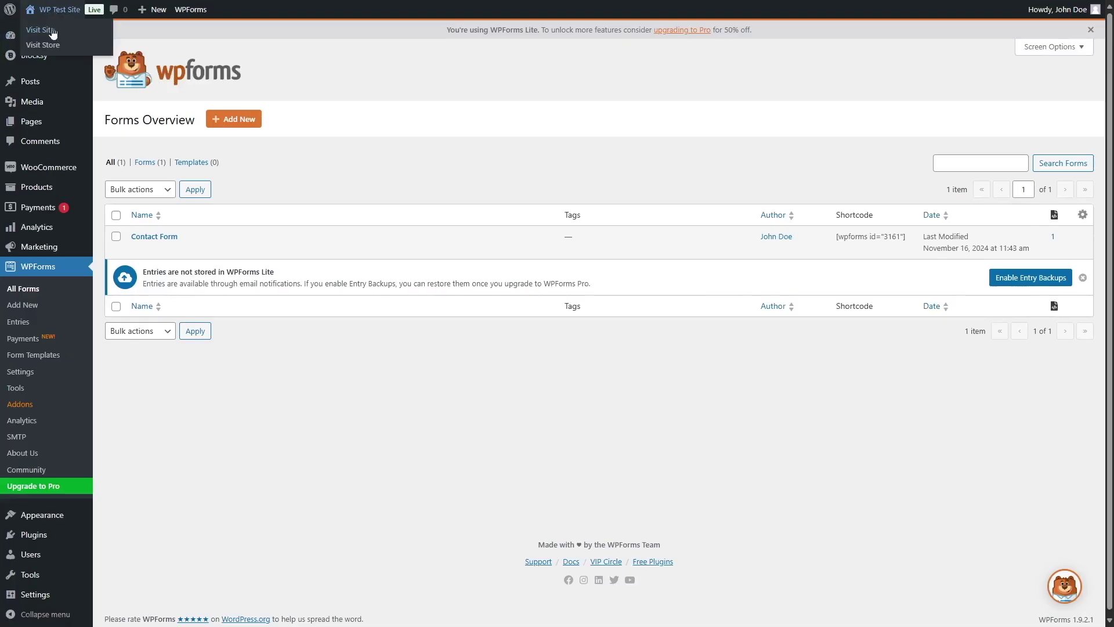
click(53, 32)
click(850, 87)
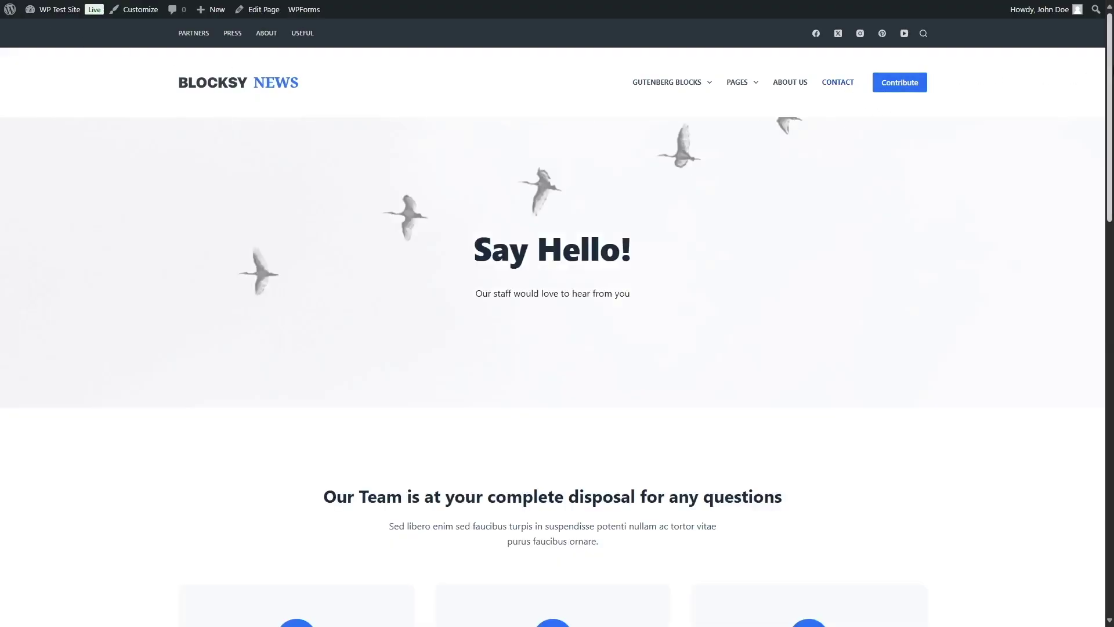
scroll(928, 489, down, 10)
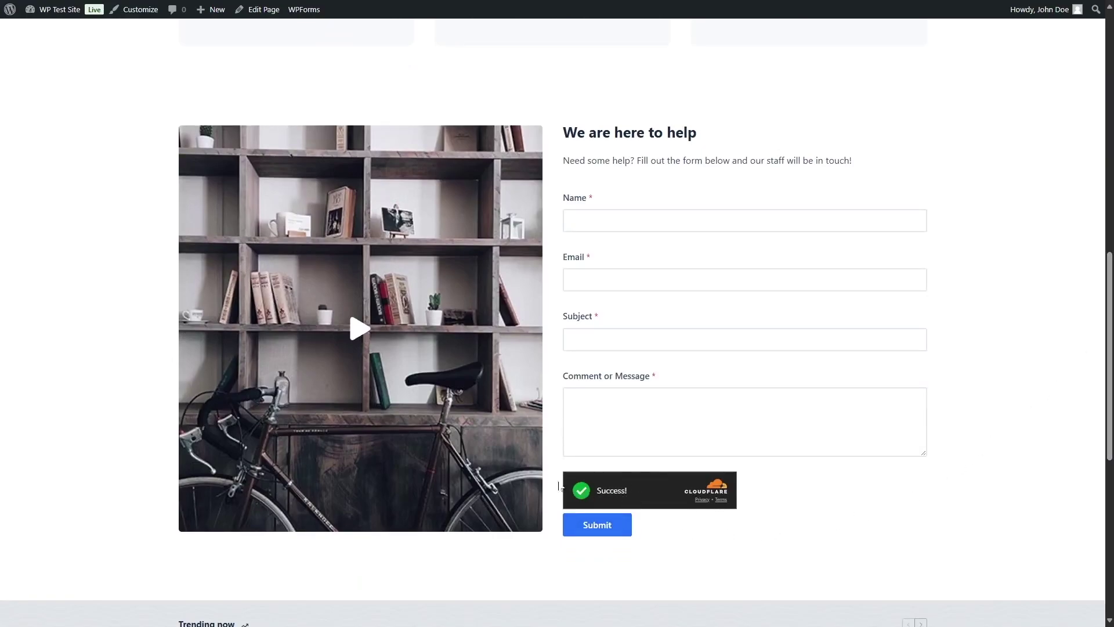
- Return to the WPForms CAPTCHA settings, set the Turnstile type to Light and save
mouse_move(52, 10)
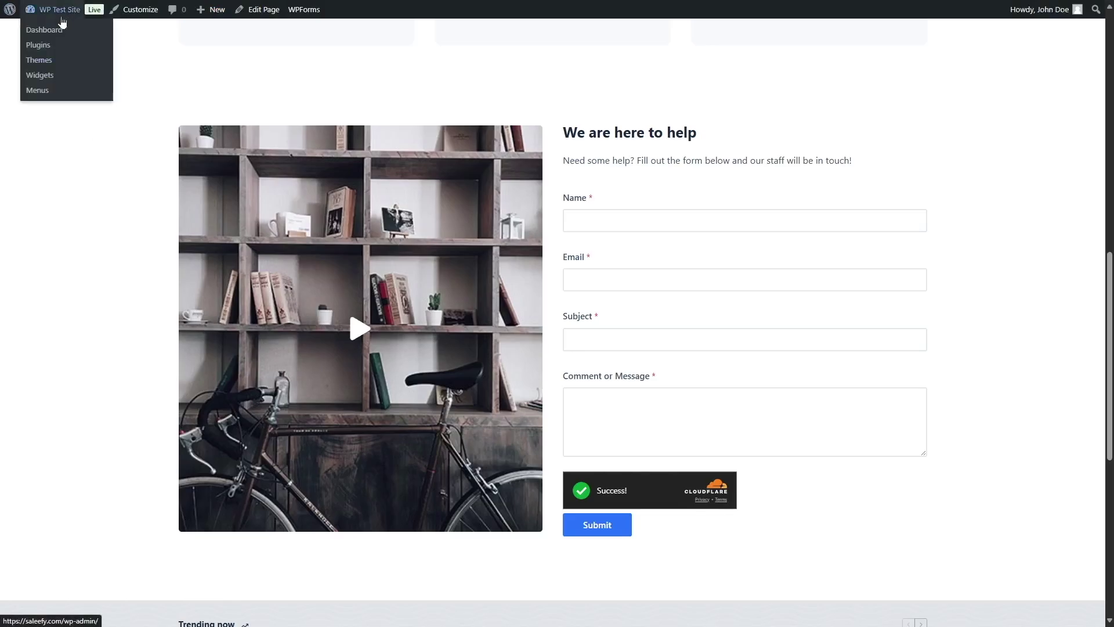
click(43, 30)
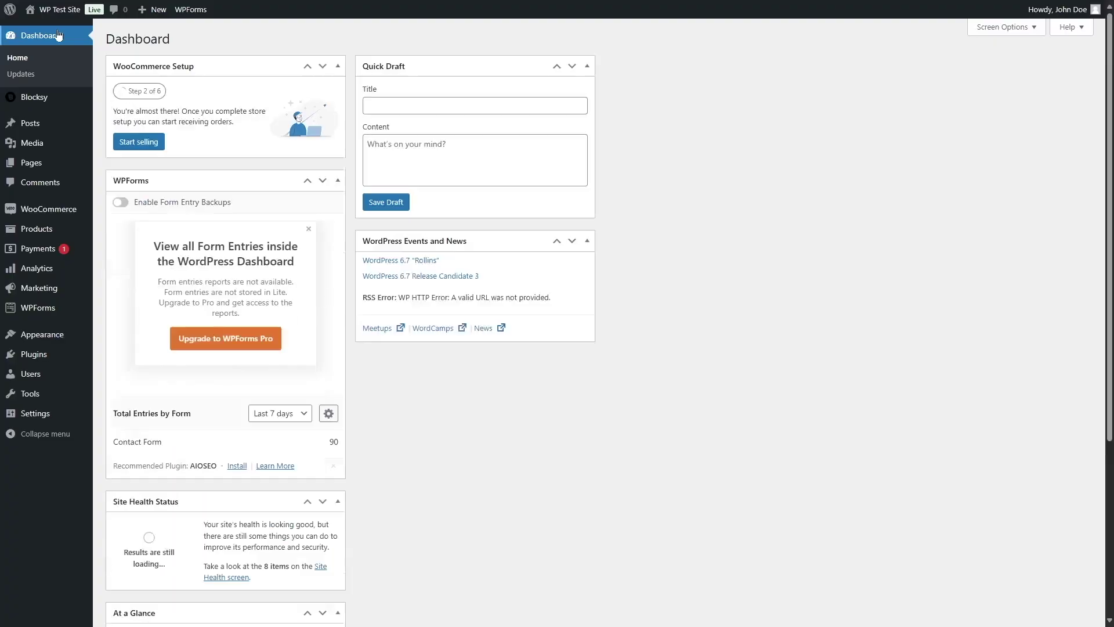
mouse_move(43, 307)
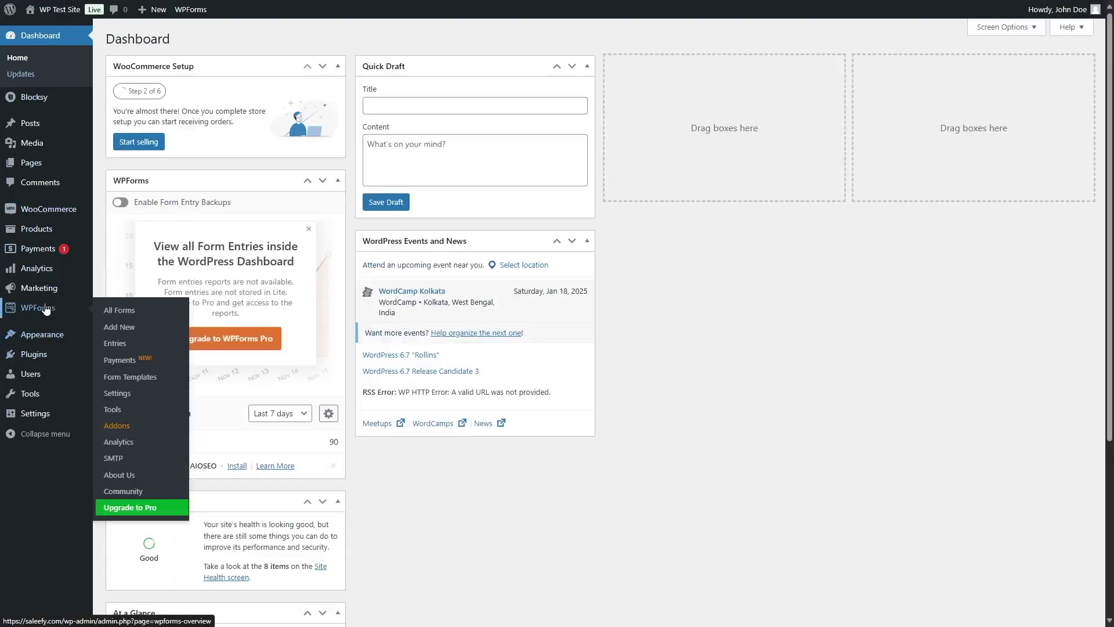
click(129, 398)
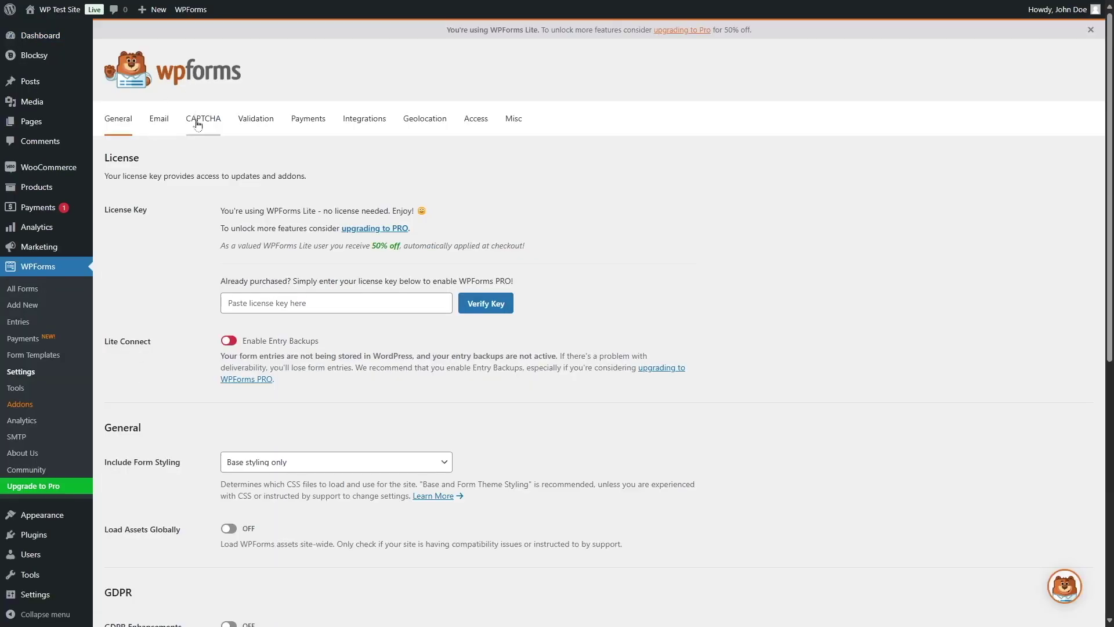
click(197, 123)
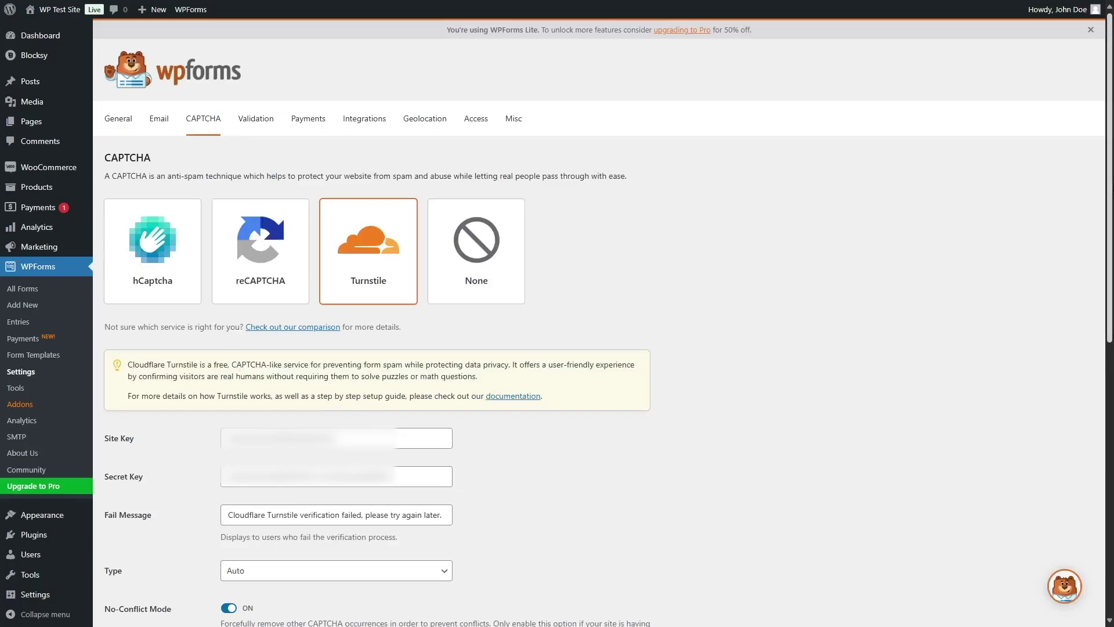
scroll(580, 319, down, 5)
scroll(601, 304, down, 2)
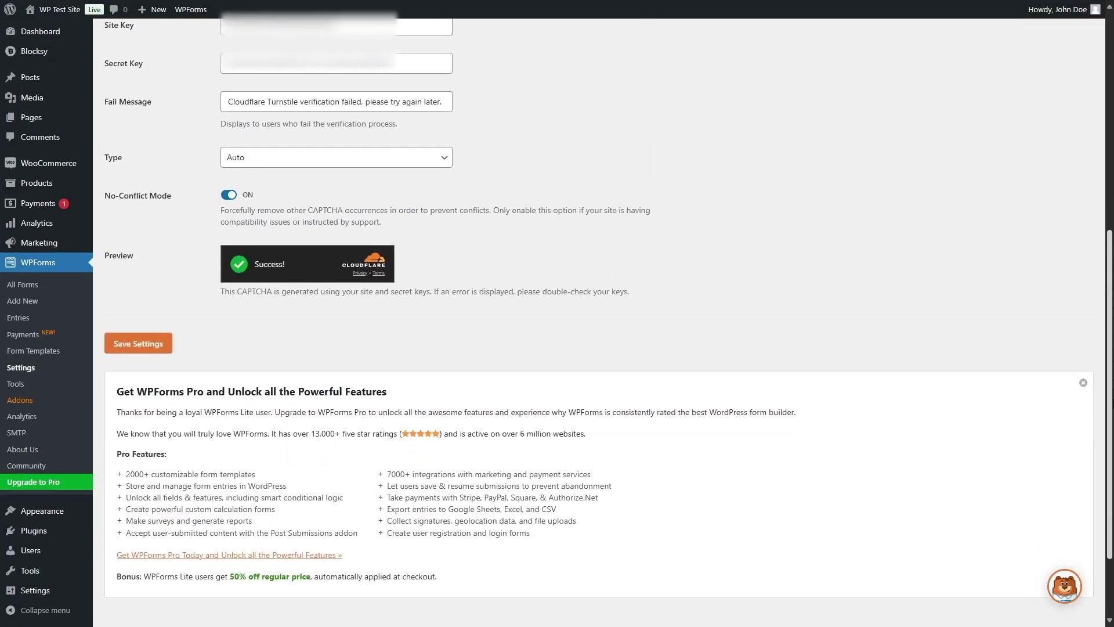
click(281, 157)
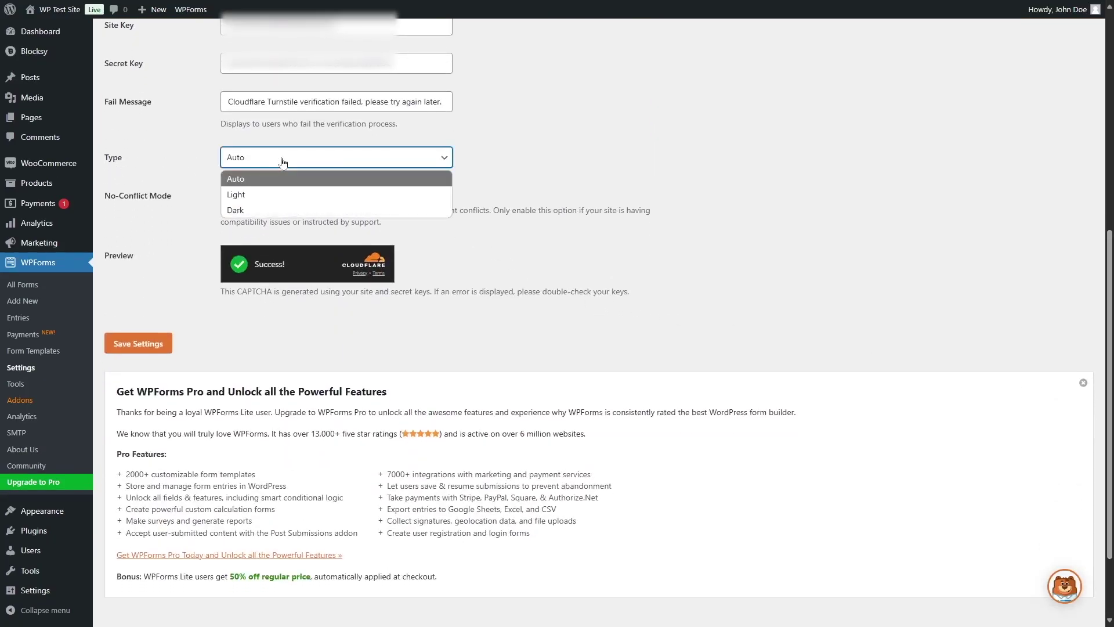
click(255, 193)
click(156, 346)
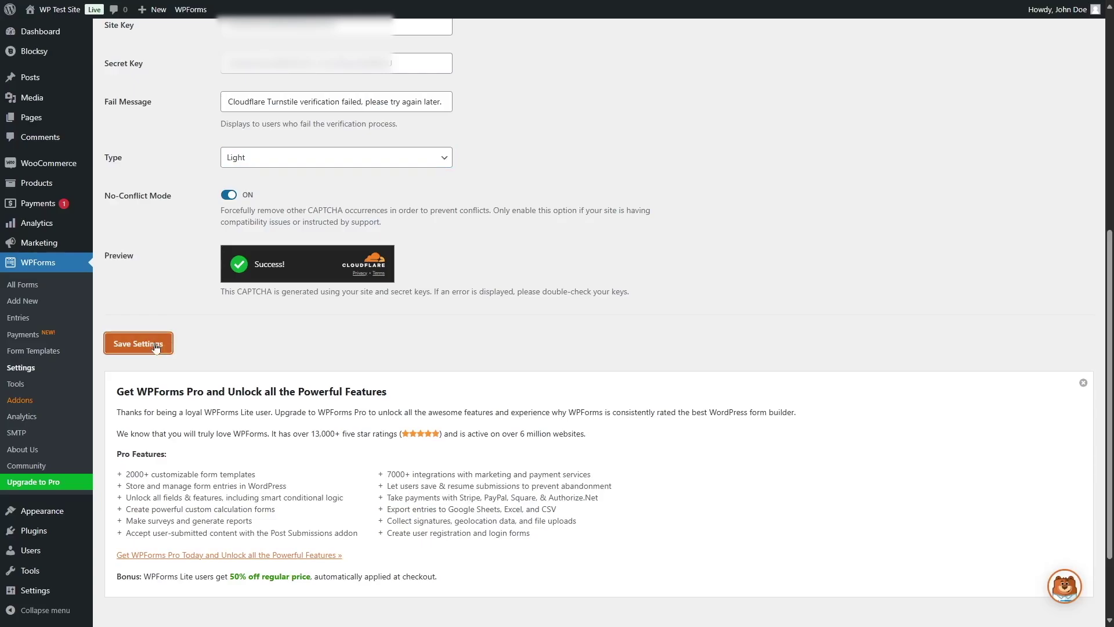
scroll(157, 359, down, 5)
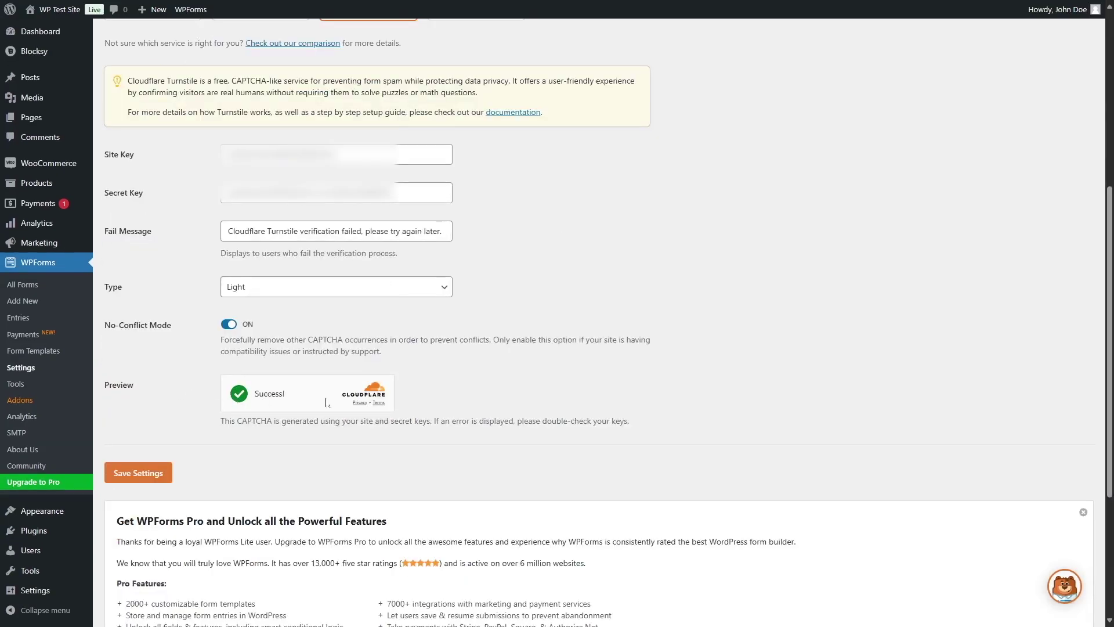
- Reopen the live Contact page and inspect the Turnstile widget's color style on its form
mouse_move(60, 9)
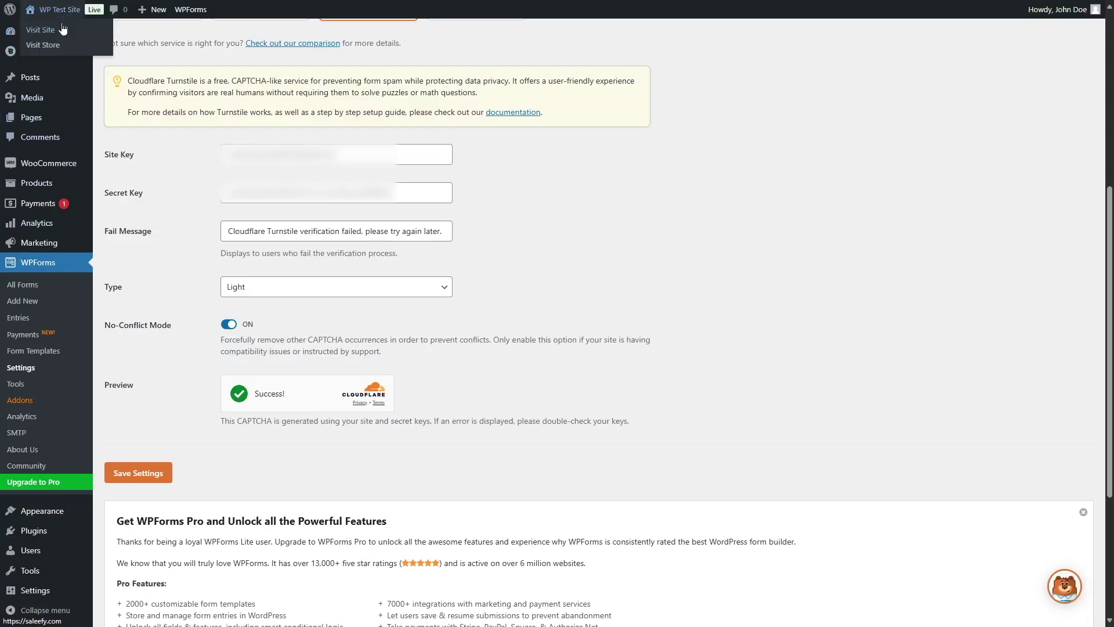
click(63, 34)
click(836, 80)
scroll(716, 294, down, 12)
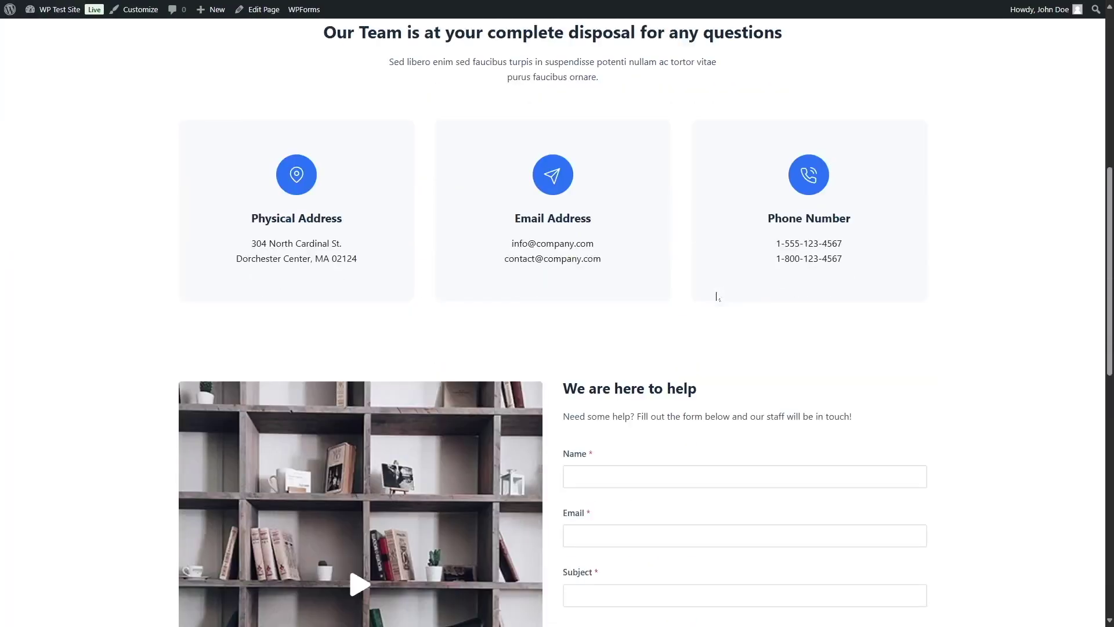